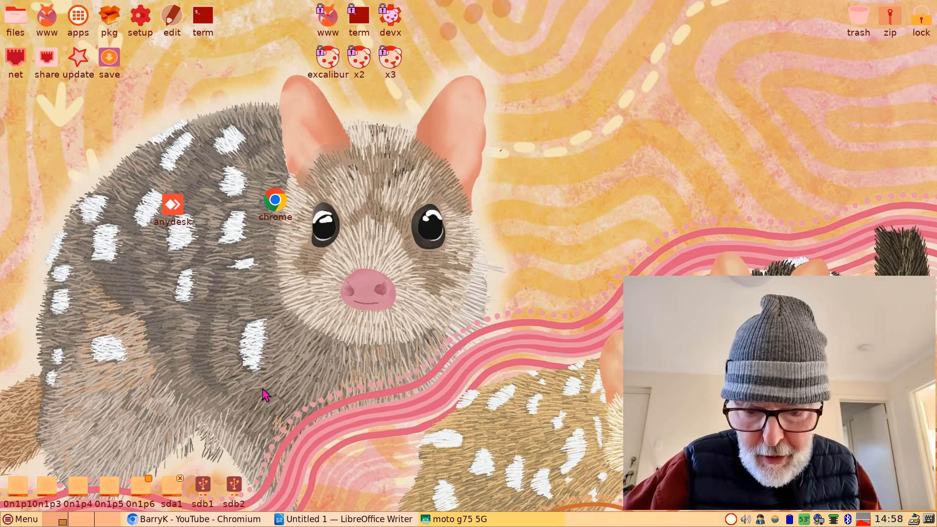
# Open the "Prepare your computer for booting Linux" page in Chromium and read its section on turning off Fast Startup.
pyautogui.click(227, 521)
pyautogui.moveTo(257, 201)
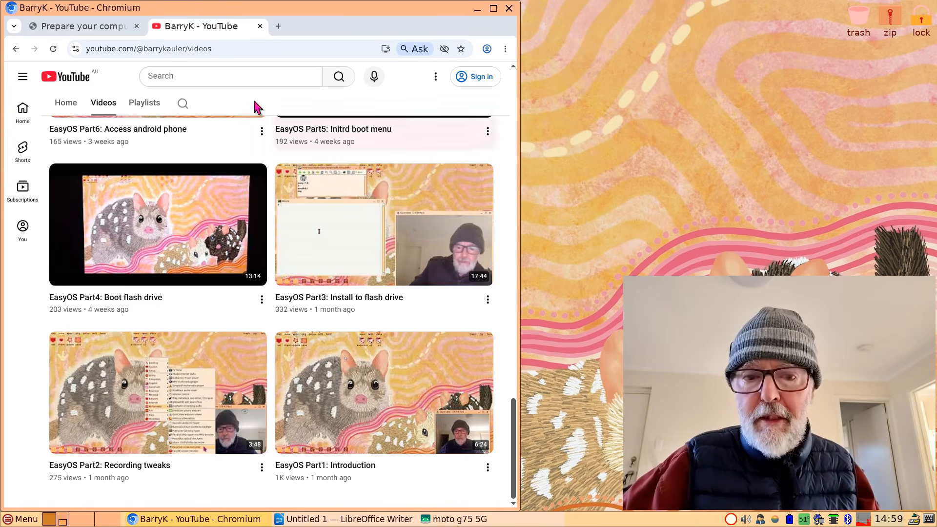
pyautogui.click(80, 27)
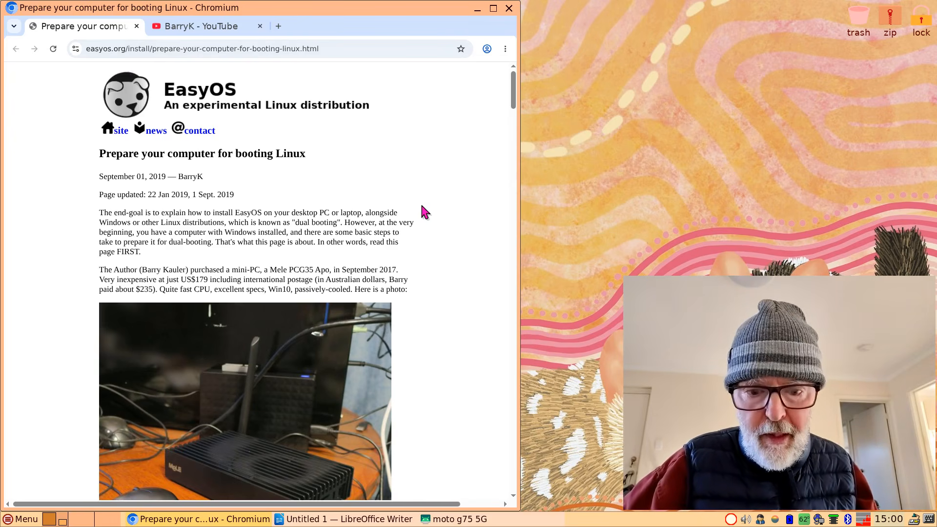
pyautogui.scroll(-7, 422, 205)
pyautogui.scroll(-10, 422, 211)
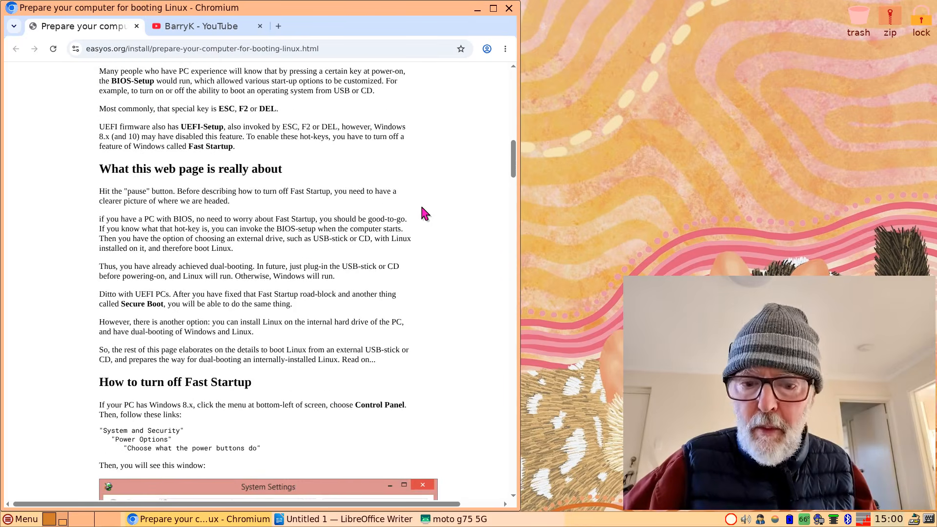
pyautogui.scroll(-4, 424, 214)
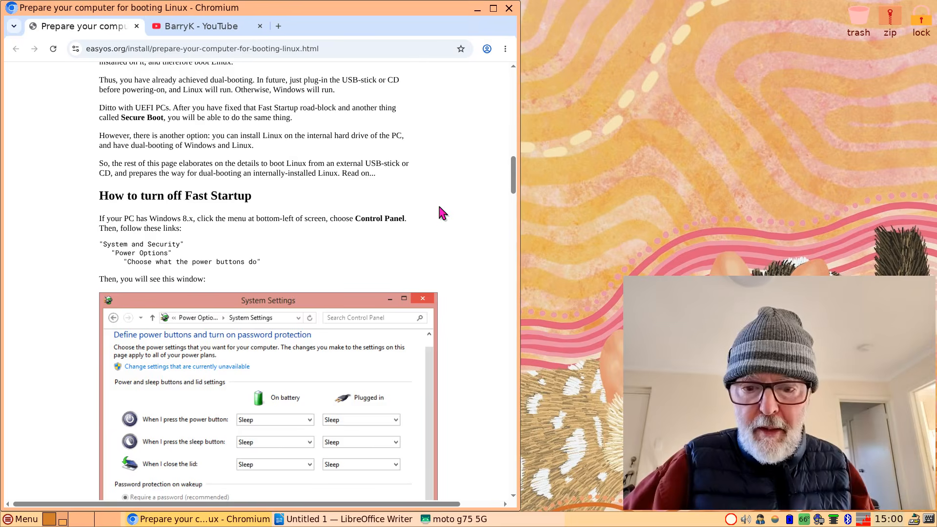
pyautogui.scroll(-3, 440, 211)
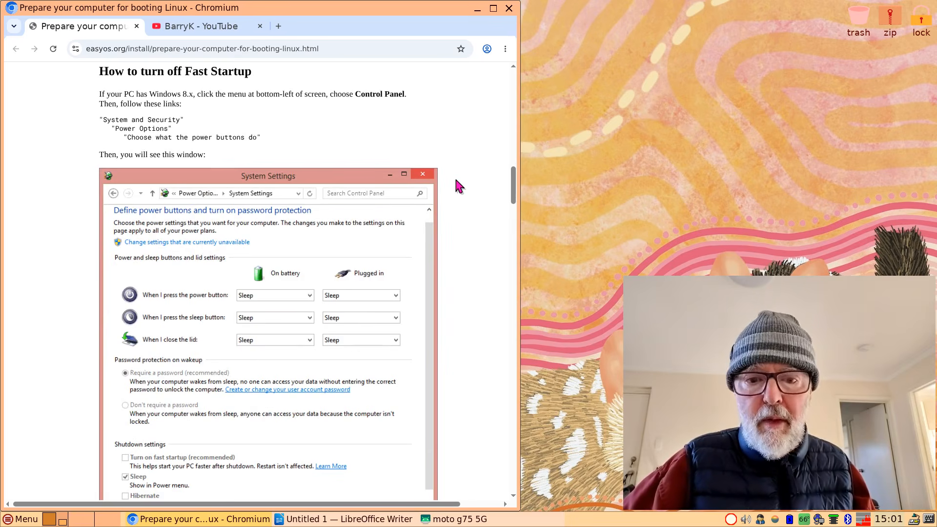
pyautogui.scroll(-9, 455, 181)
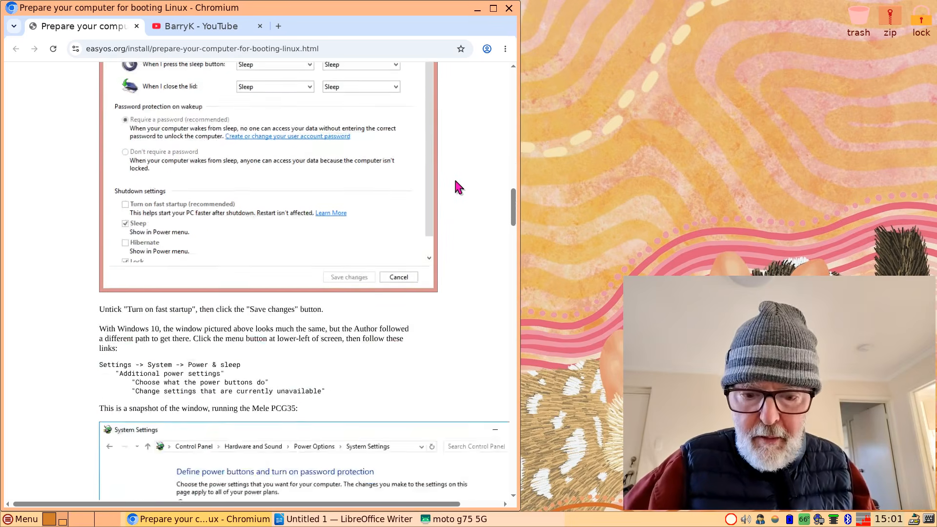
pyautogui.scroll(-1, 454, 180)
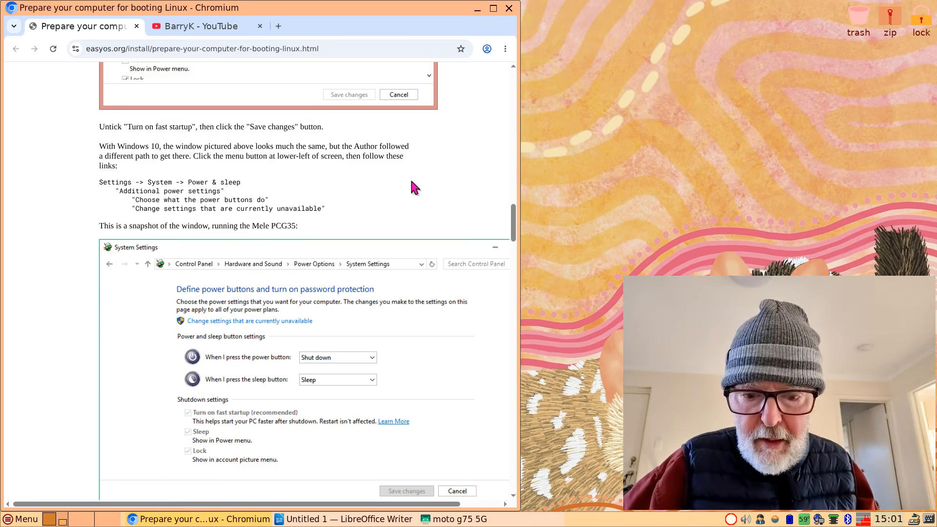
# Read the guide's sections on launching UEFI-Setup, turning off Secure Boot, booting from USB and shrinking the C: partition.
pyautogui.scroll(-7, 412, 182)
pyautogui.scroll(-3, 411, 181)
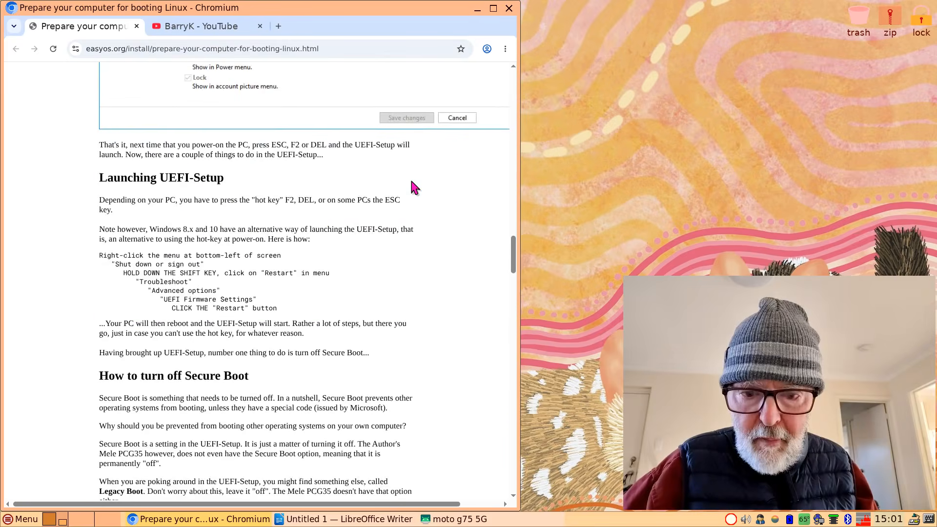
pyautogui.scroll(-1, 411, 181)
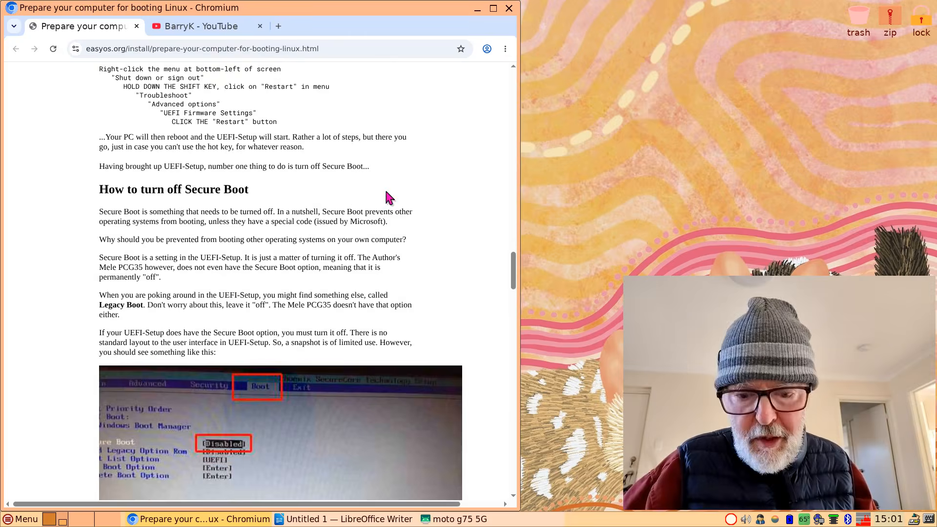
pyautogui.scroll(-10, 386, 194)
pyautogui.scroll(-4, 389, 197)
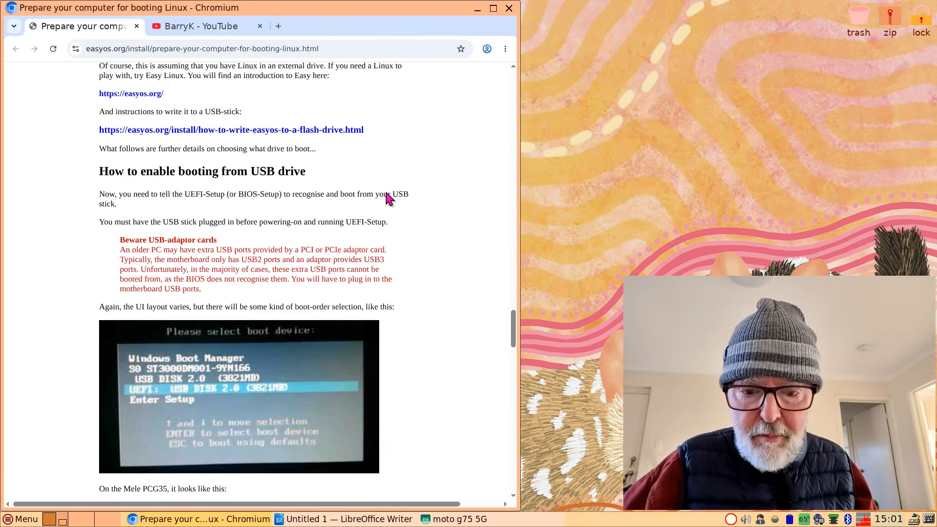
pyautogui.scroll(-6, 399, 209)
pyautogui.scroll(-12, 401, 209)
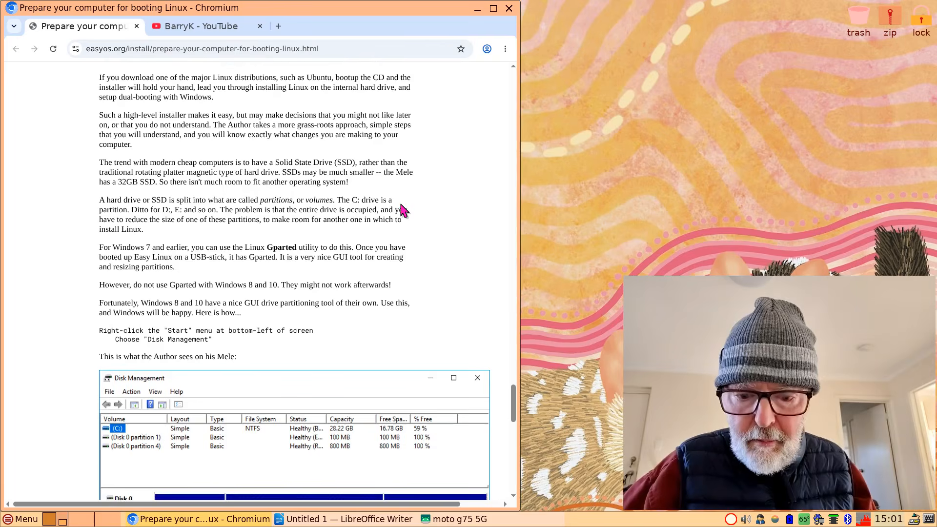
pyautogui.scroll(-1, 401, 208)
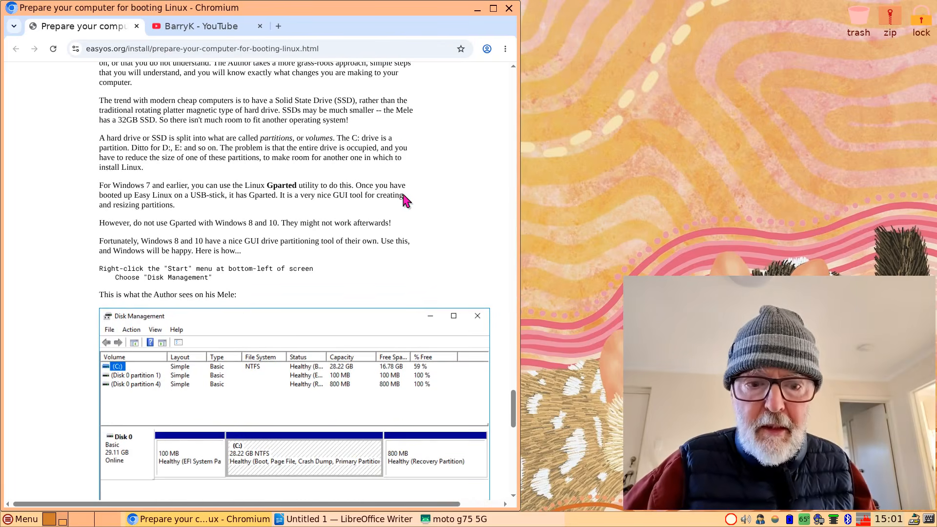
pyautogui.scroll(-5, 407, 194)
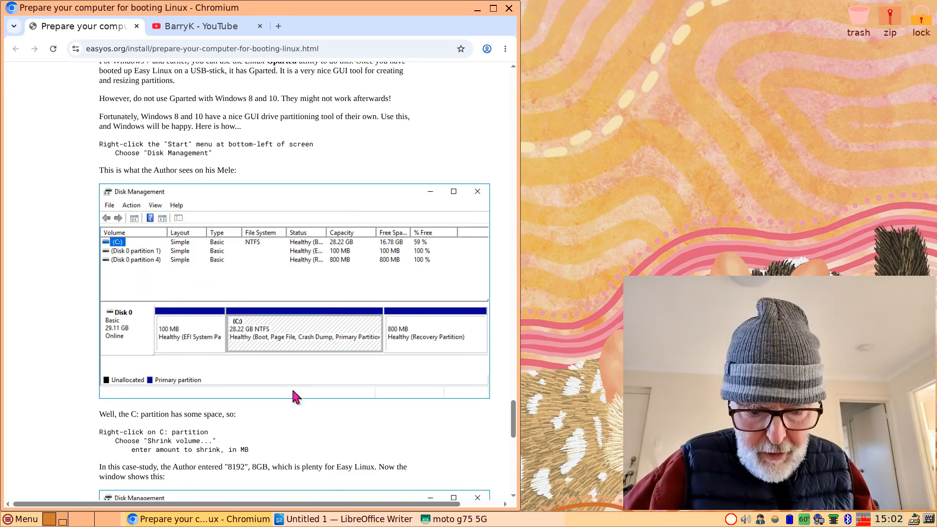
# Switch to LibreOffice Writer to review the Windows Checklist, and minimize both the Writer and Chromium windows.
pyautogui.click(328, 519)
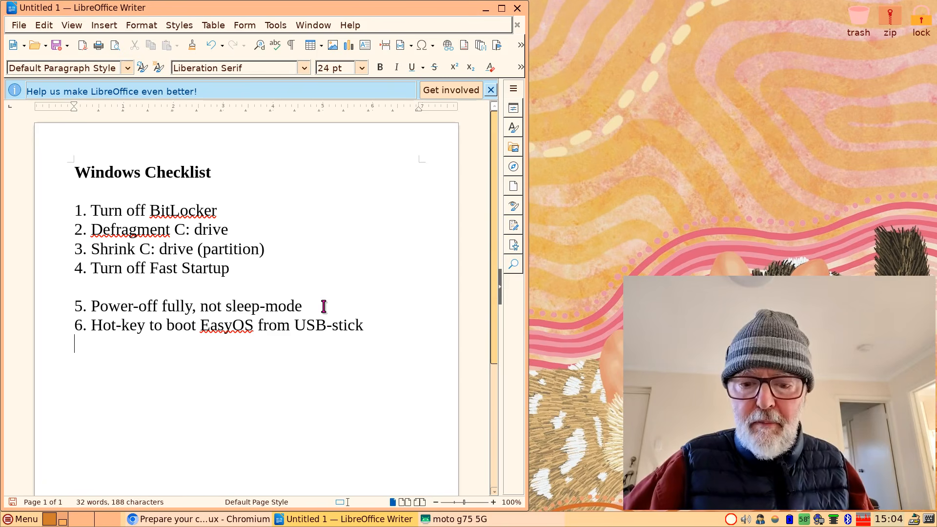
pyautogui.click(364, 324)
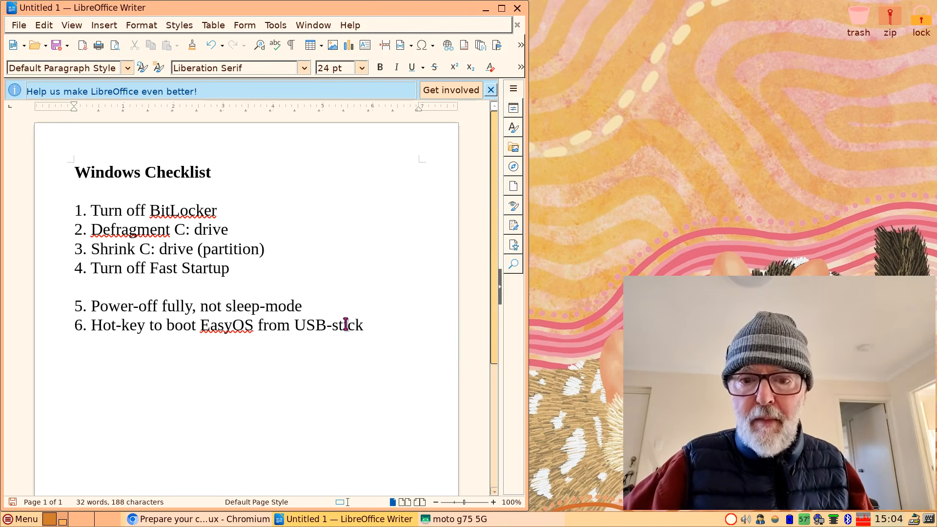
pyautogui.click(485, 9)
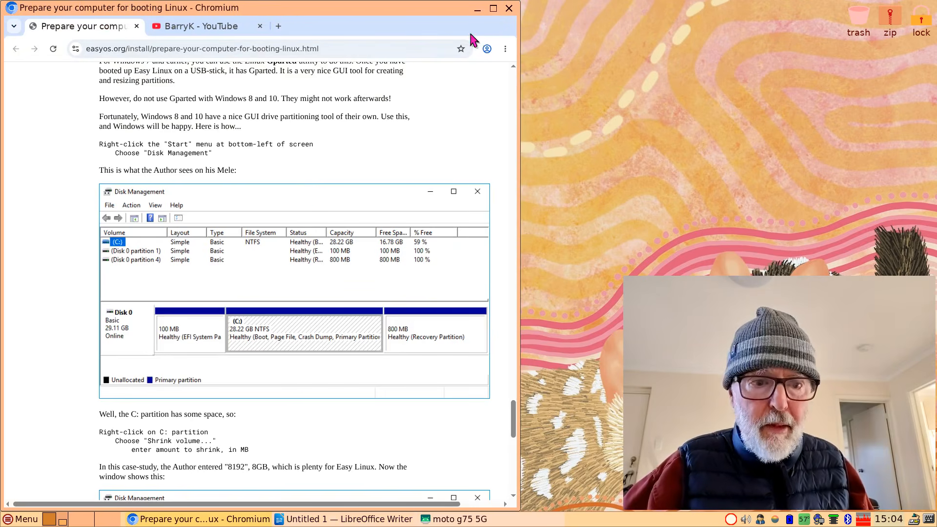
pyautogui.click(477, 8)
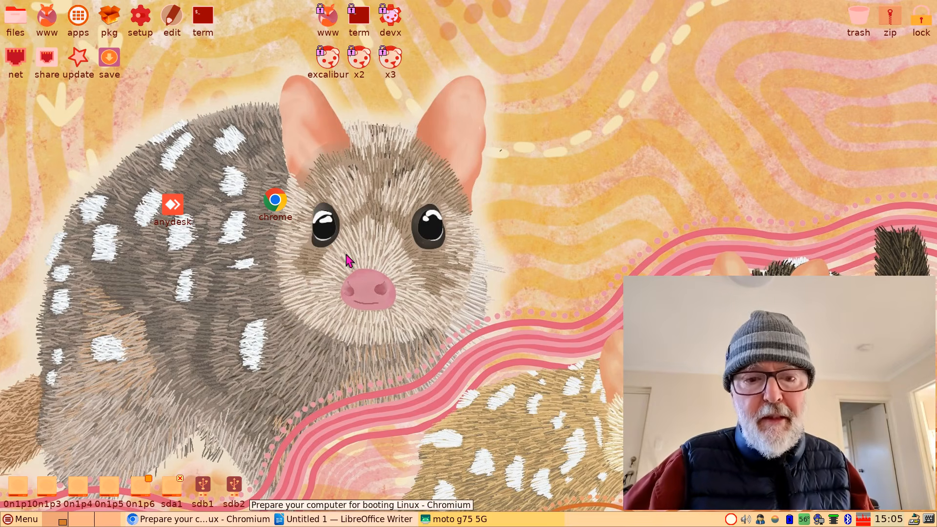
# Launch the GParted partition manager for the sdb USB drive (SanDisk Extreme).
pyautogui.rightClick(355, 147)
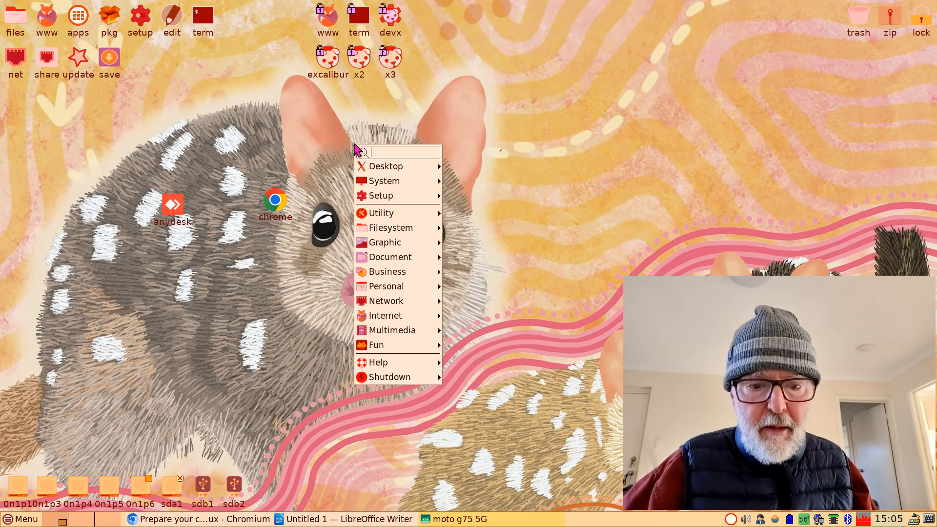
pyautogui.moveTo(384, 181)
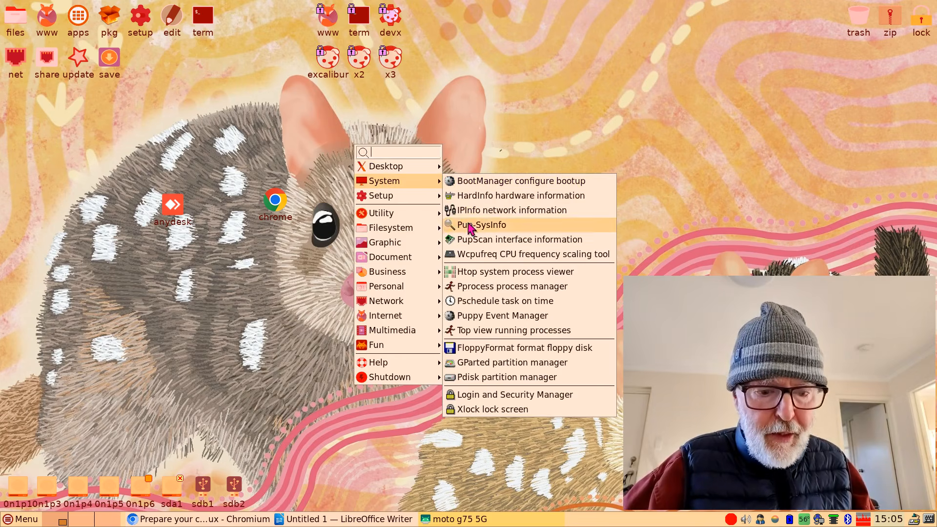
pyautogui.click(476, 365)
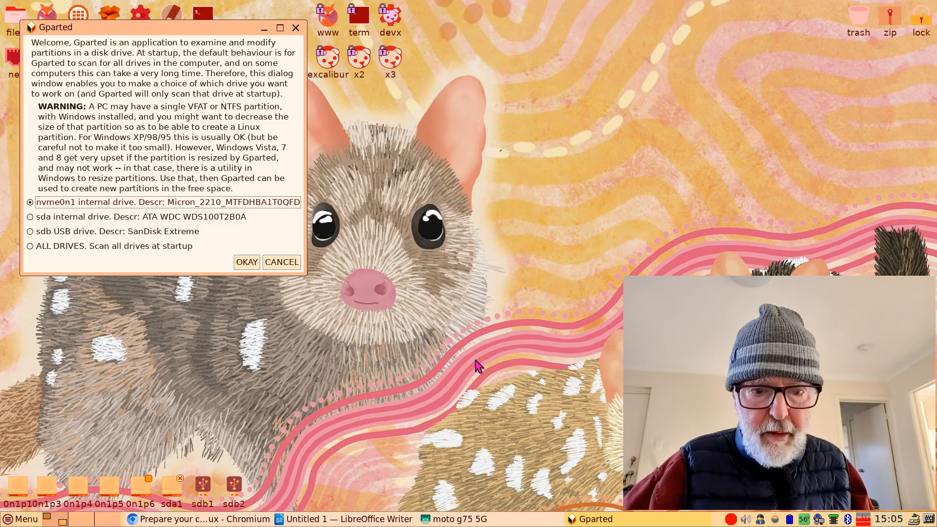
pyautogui.click(97, 232)
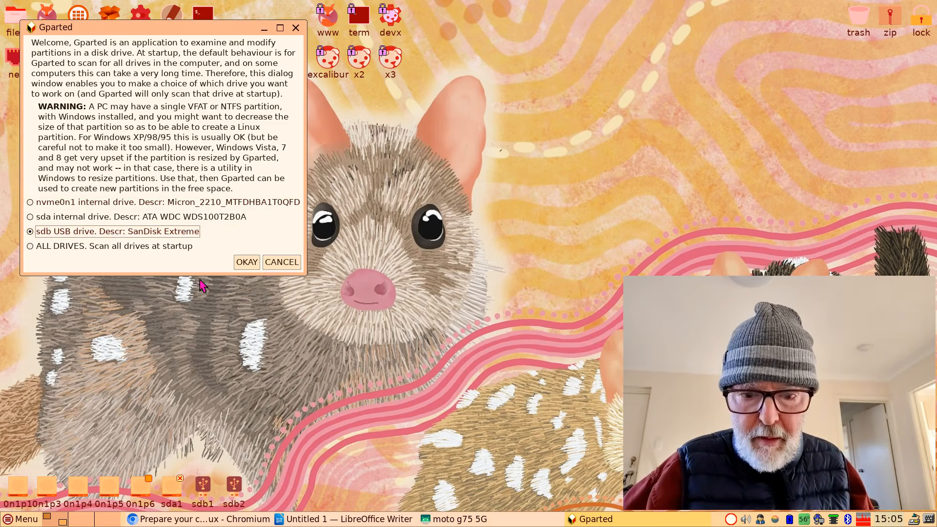
pyautogui.click(244, 263)
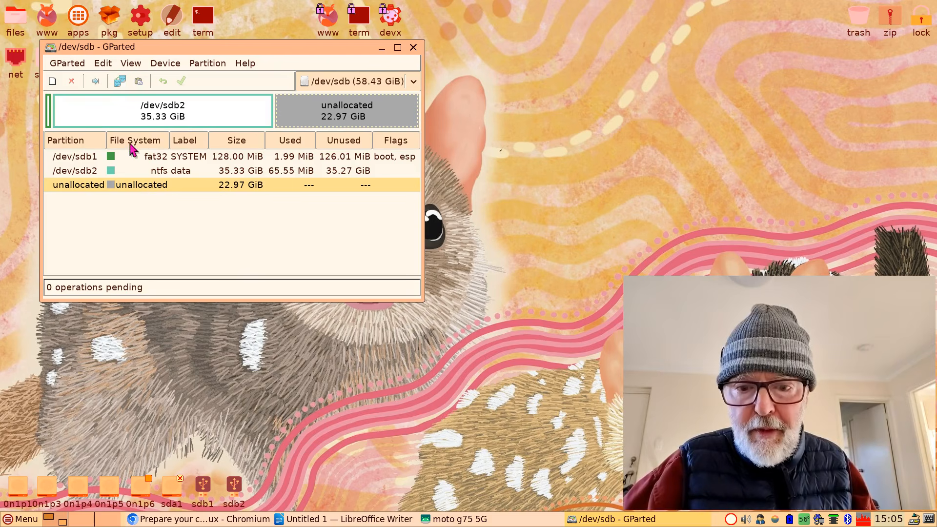
# Examine the sdb2 ntfs and sdb1 fat32 partitions on the USB drive, and close GParted.
pyautogui.click(157, 170)
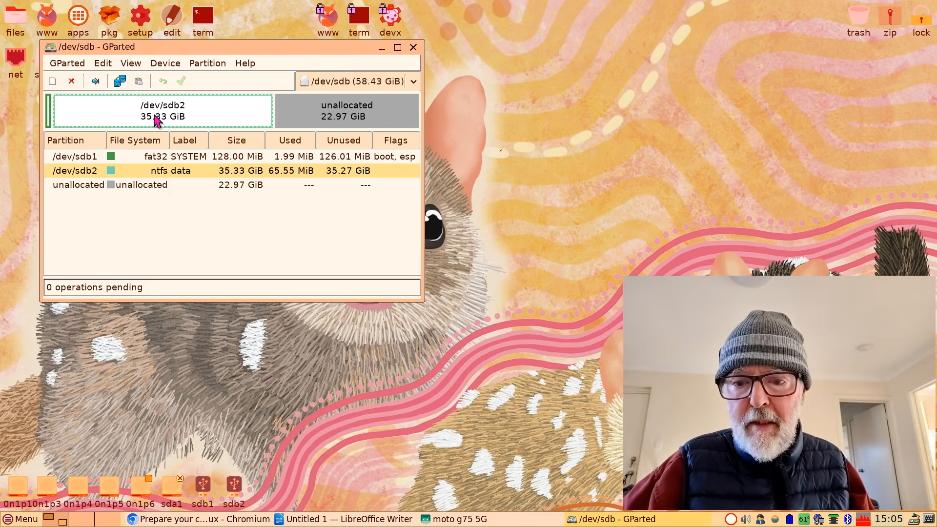
pyautogui.click(156, 157)
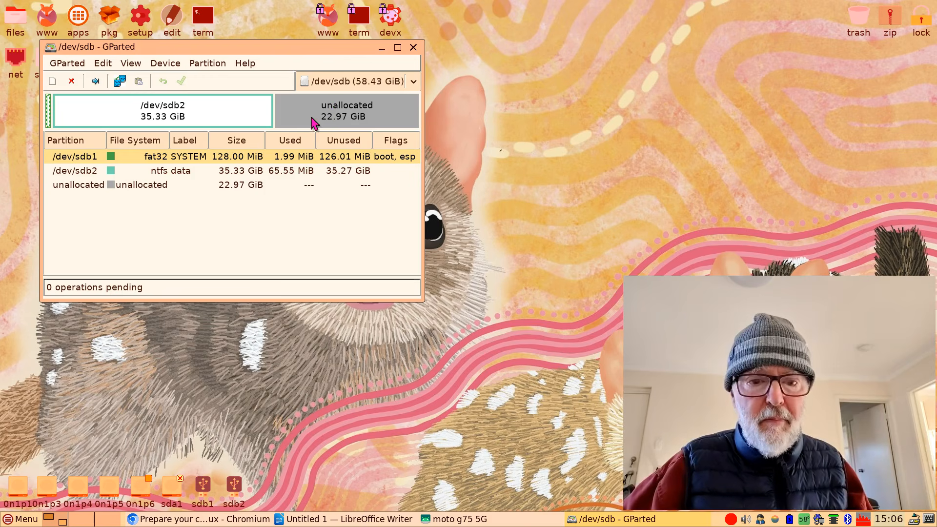
pyautogui.click(414, 48)
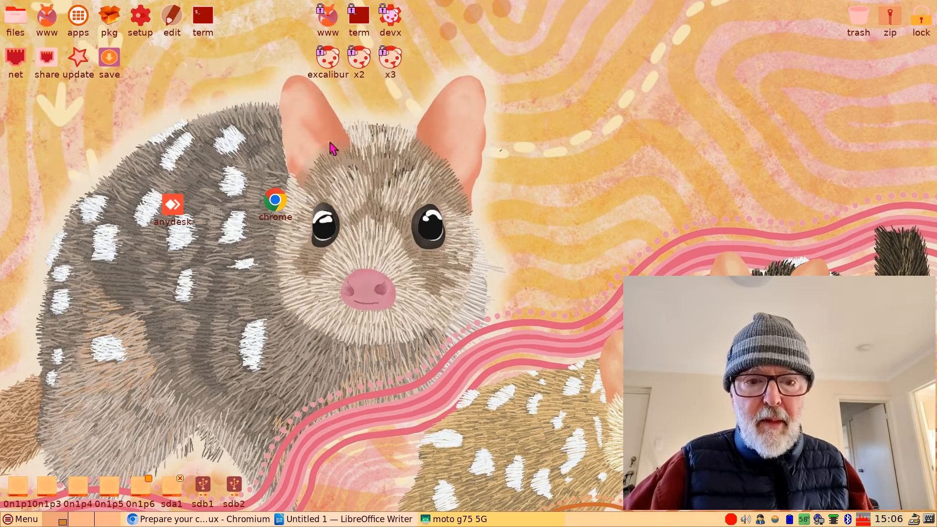
# Open a terminal window.
pyautogui.click(202, 17)
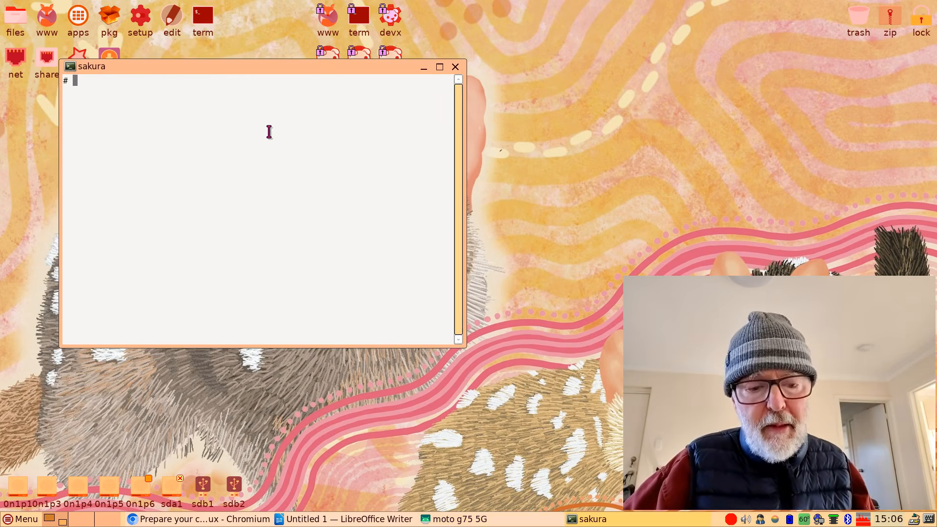
pyautogui.rightClick(501, 29)
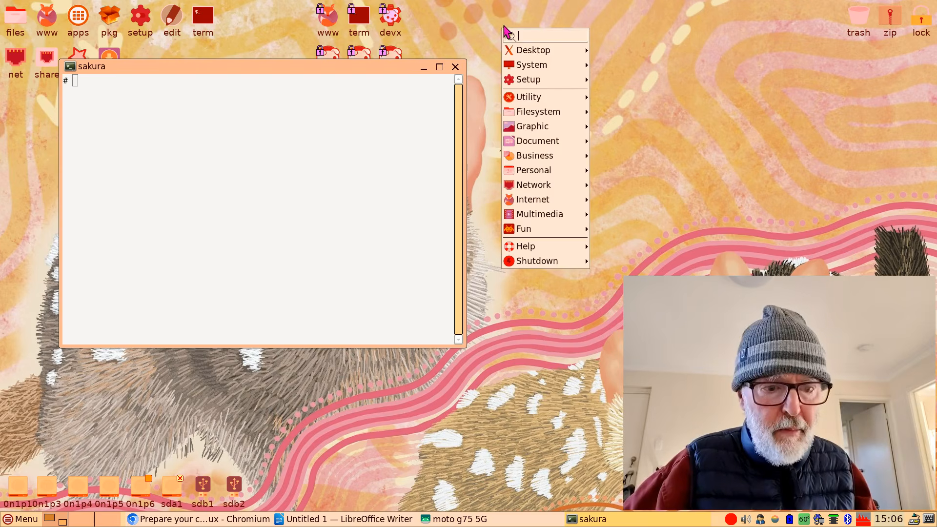
pyautogui.moveTo(527, 55)
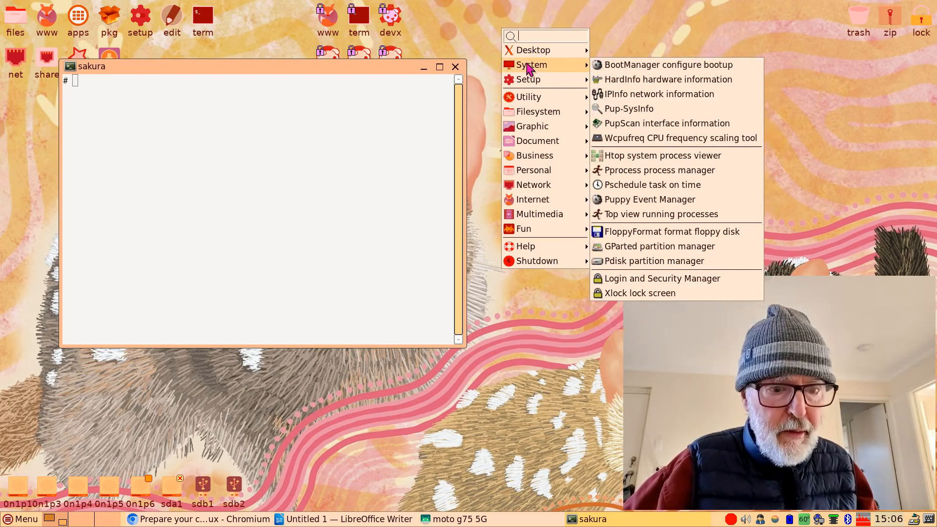
pyautogui.moveTo(528, 81)
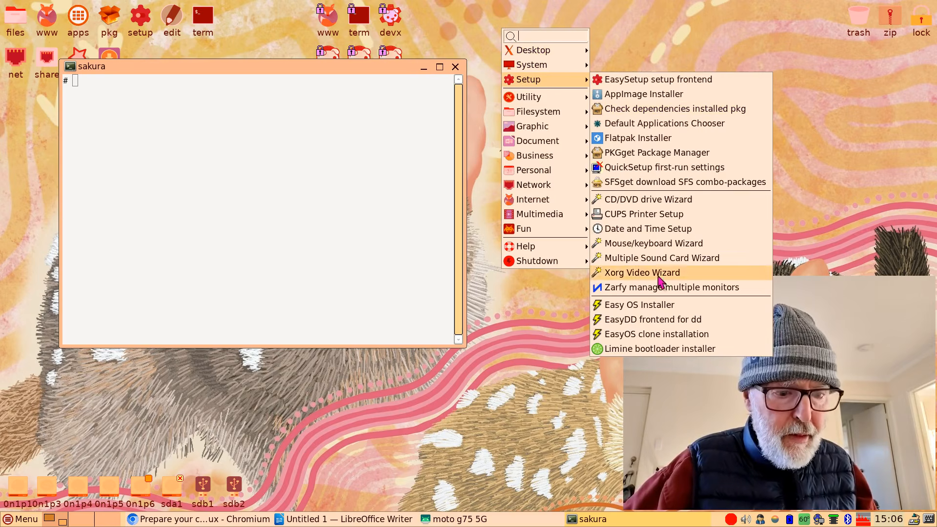
pyautogui.click(649, 48)
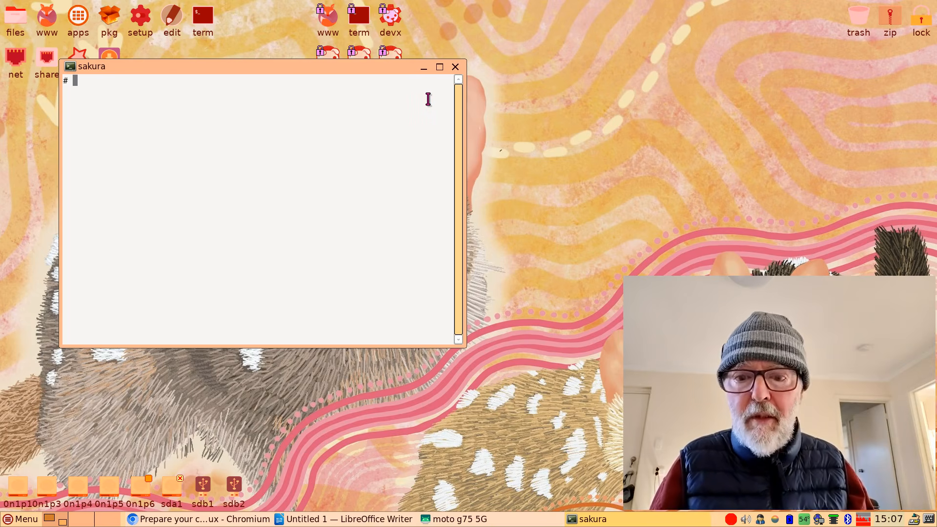
# Run the easy-installer command in the terminal to launch Easy Installer.
pyautogui.write('ea')
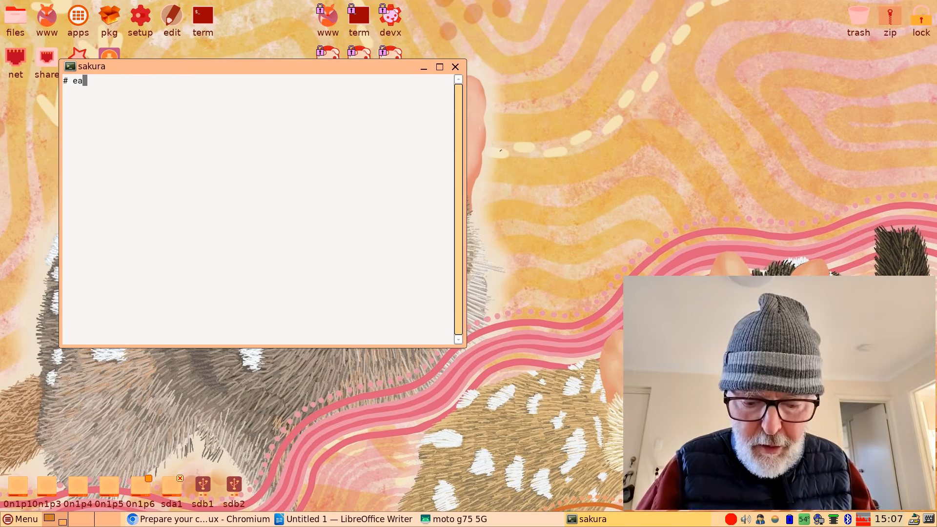
pyautogui.write('sy-in')
pyautogui.press('Tab')
pyautogui.press('Return')
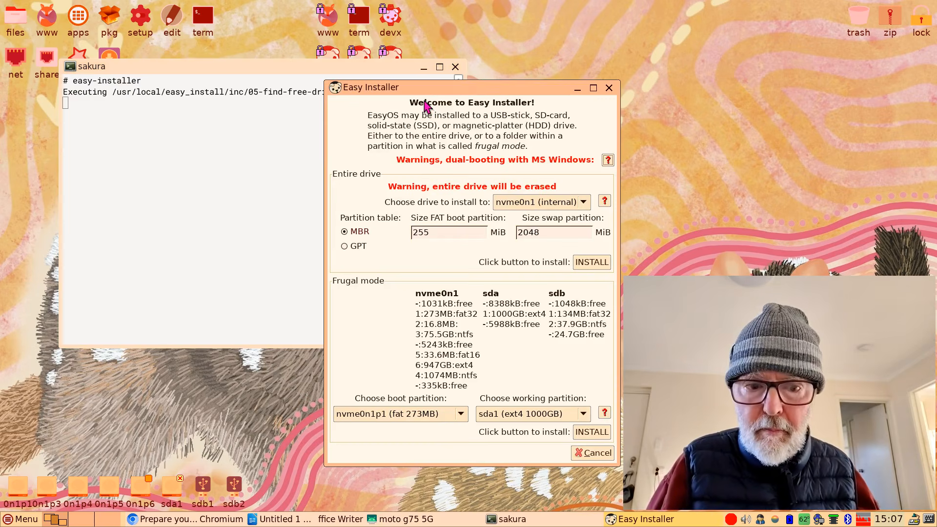
# Check the terminal output, minimize the terminal, and move the Easy Installer window higher so it is clear of the webcam picture.
pyautogui.click(207, 150)
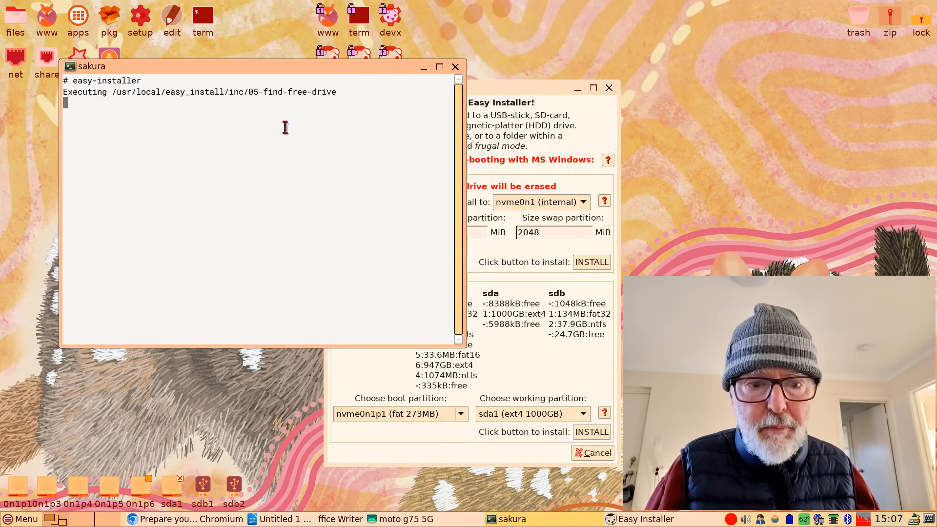
pyautogui.click(423, 68)
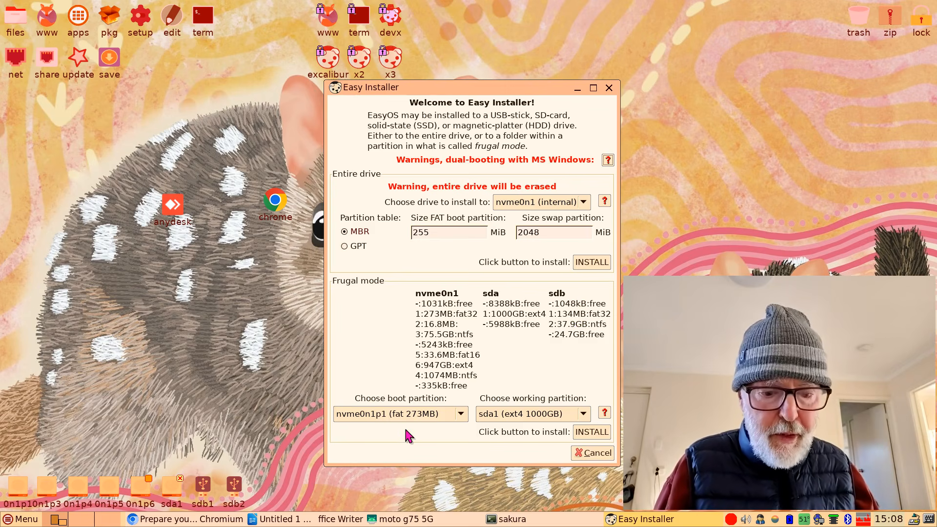
pyautogui.moveTo(497, 90); pyautogui.dragTo(425, 21)
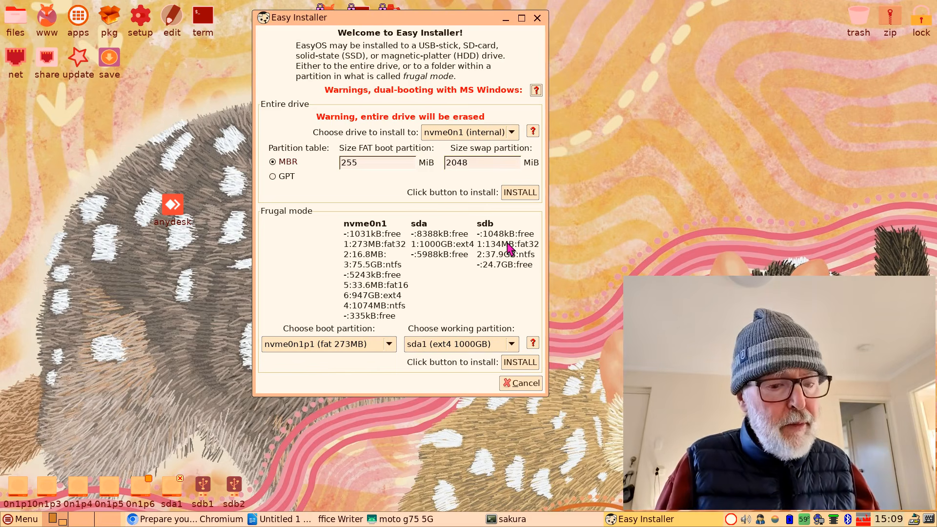
# Choose sdb (unallocated 23GB) as both the boot and working partition for frugal mode, and start the installation.
pyautogui.click(390, 346)
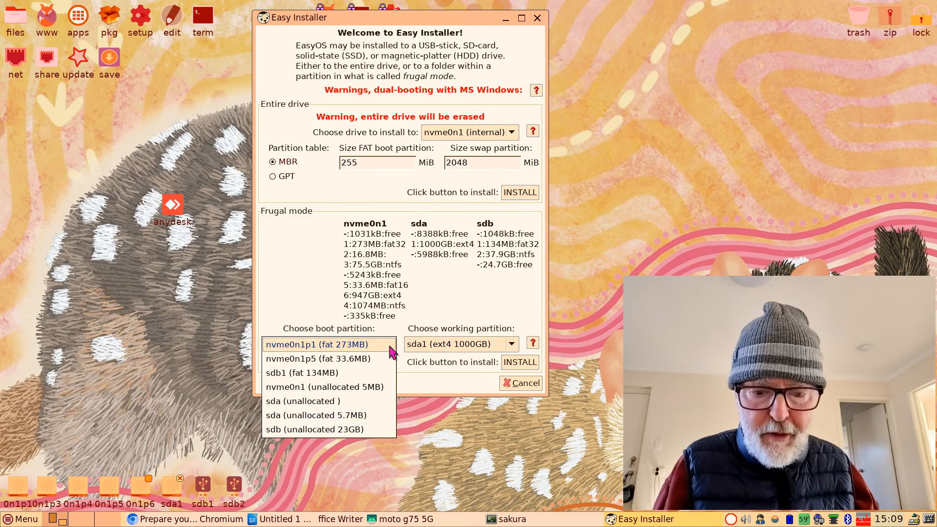
pyautogui.click(322, 430)
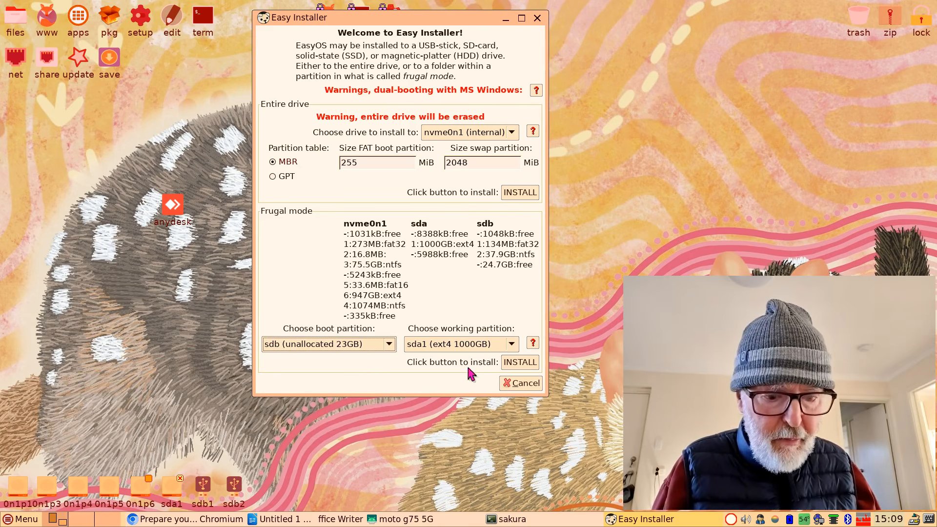
pyautogui.click(513, 345)
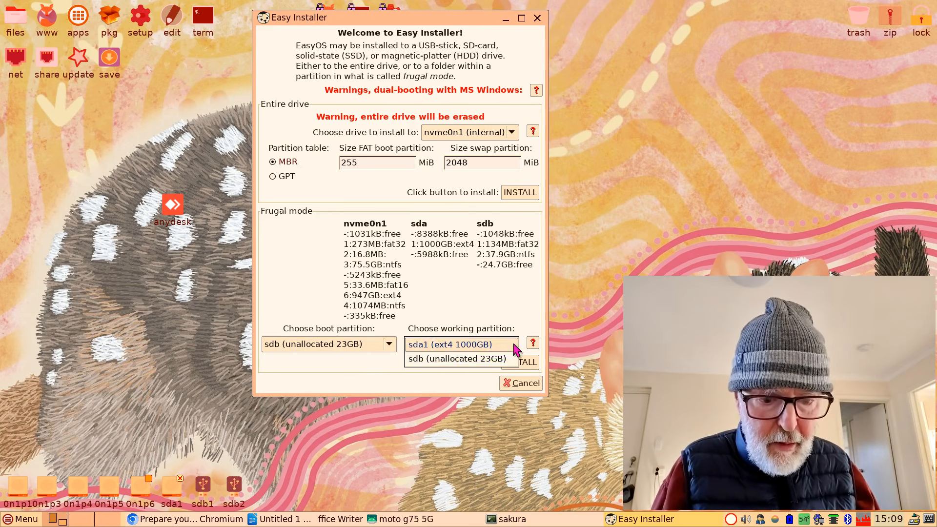
pyautogui.click(477, 361)
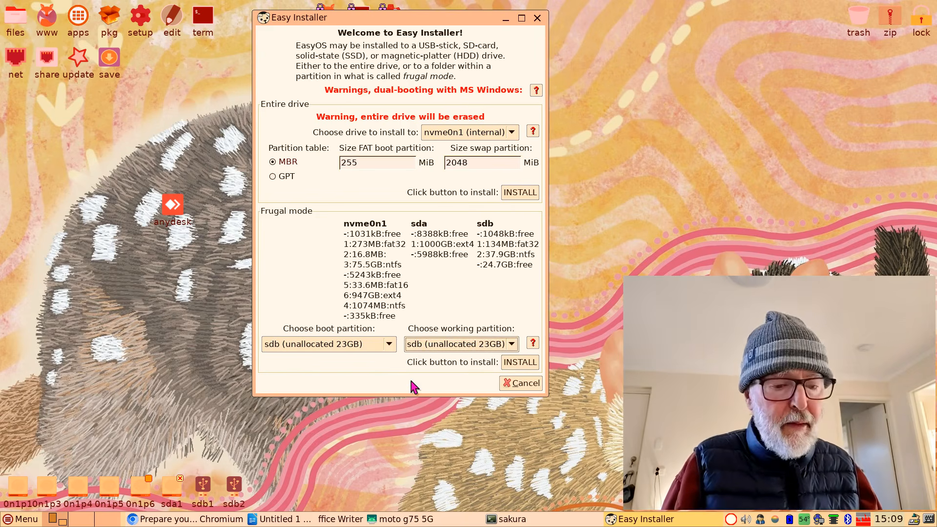
pyautogui.click(520, 364)
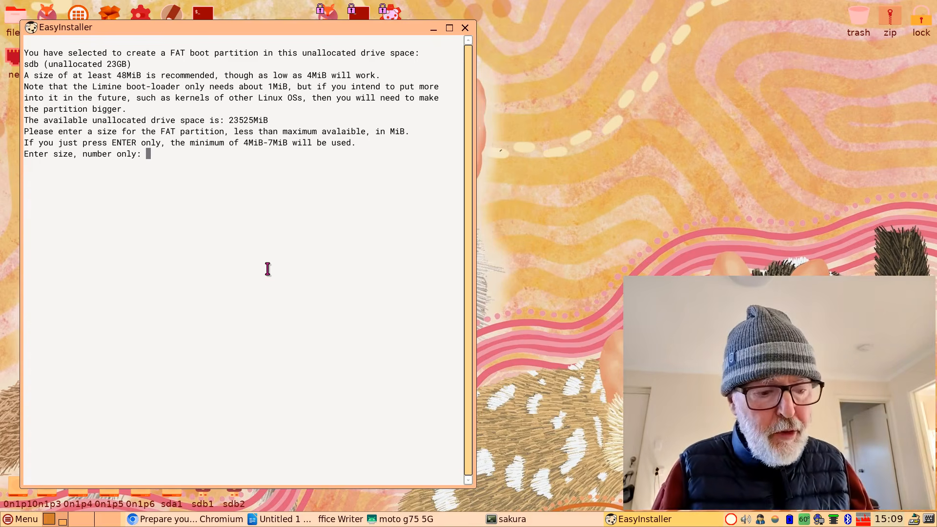
# Create a 48 MiB FAT boot partition in the unallocated space of sdb.
pyautogui.write('48')
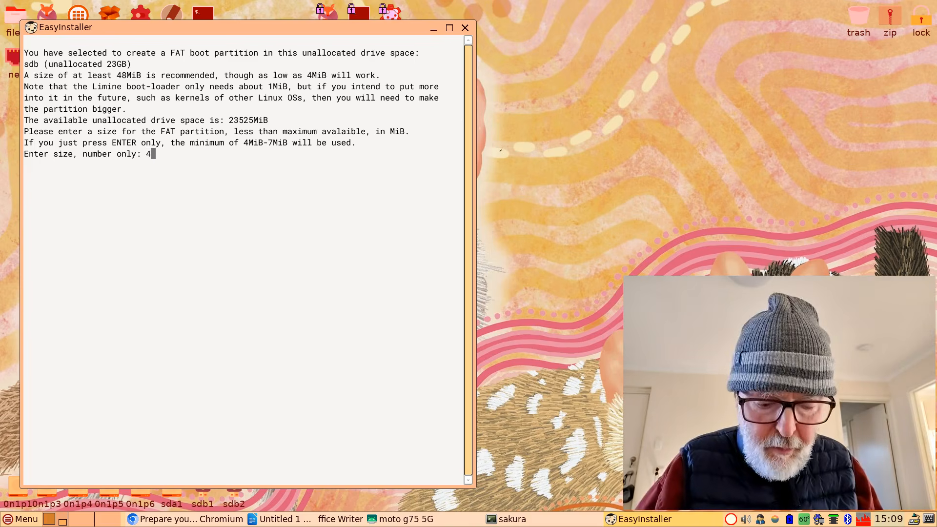
pyautogui.press('Return')
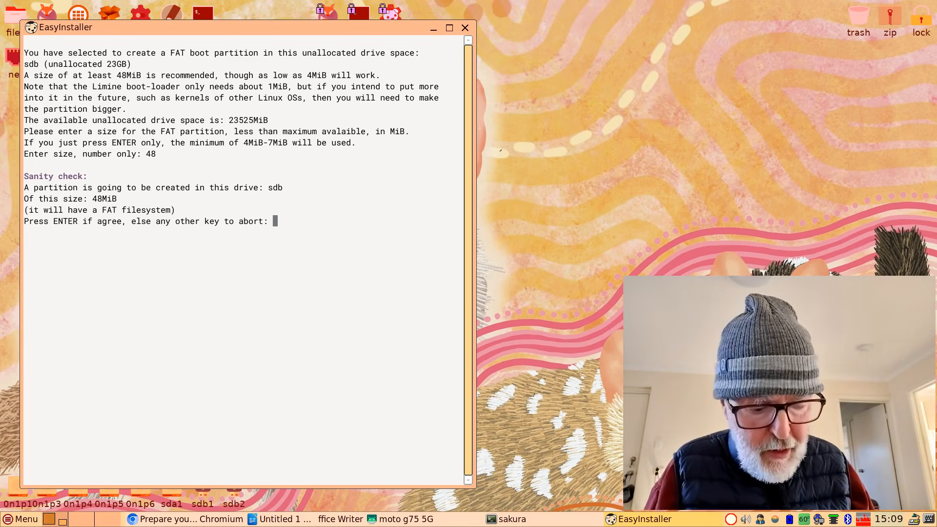
pyautogui.press('Return')
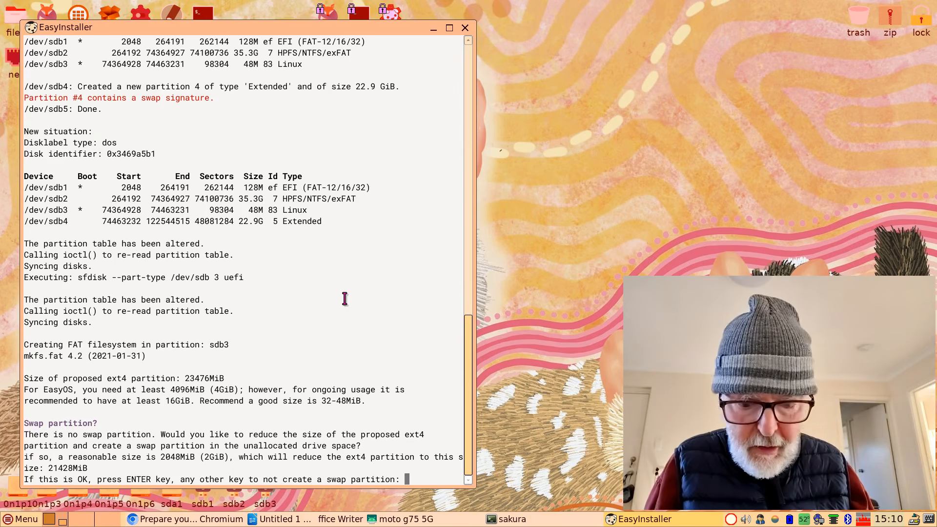
# Create a 21412 MiB ext4 partition and a 2048 MiB swap partition on sdb, and close the finished script window.
pyautogui.press('Return')
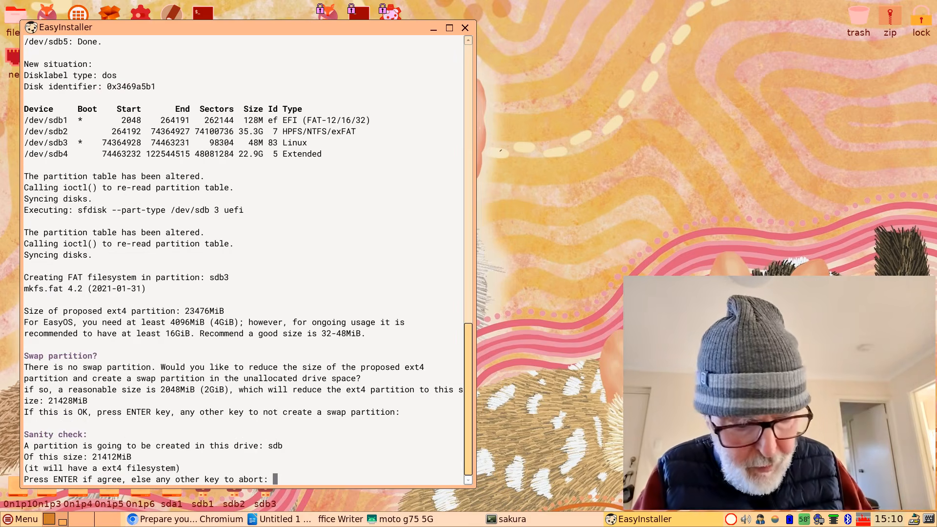
pyautogui.press('Return')
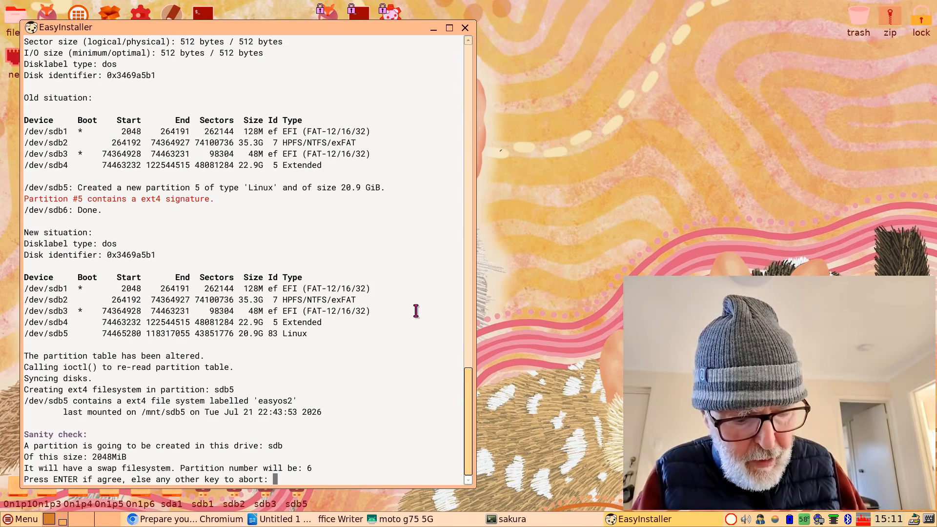
pyautogui.press('Return')
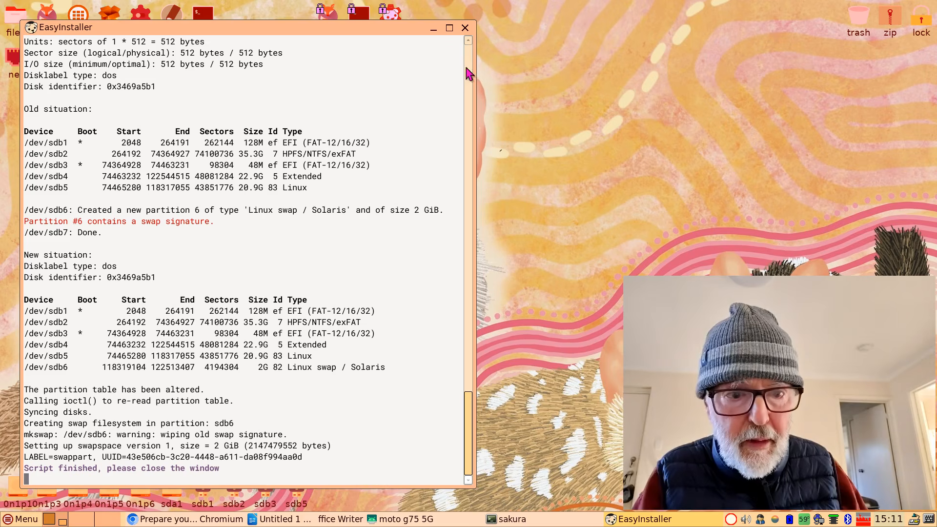
pyautogui.click(464, 29)
pyautogui.click(296, 293)
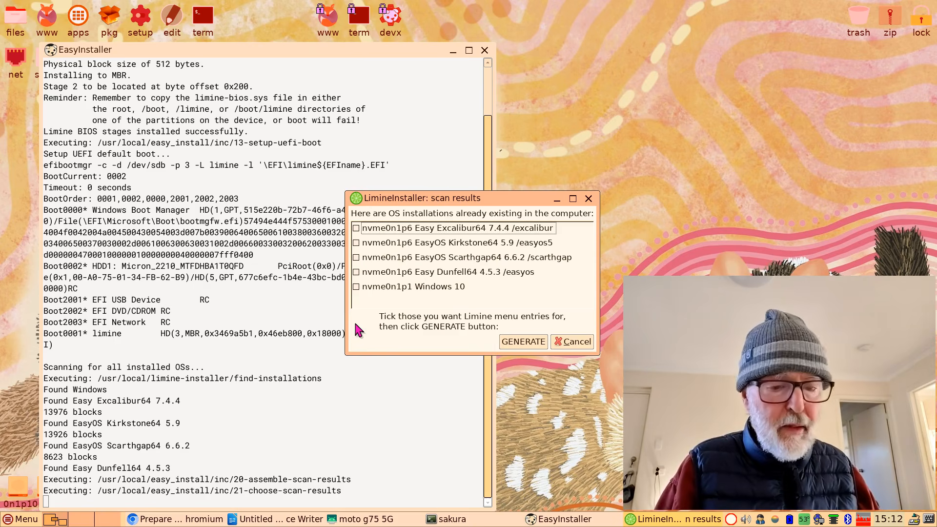
# Generate Limine menu entries for Excalibur64 7.4.4, Kirkstone64 5.9, Scarthgap64 6.6.2, Dunfell64 4.5.3 and Windows 10.
pyautogui.click(356, 228)
pyautogui.click(356, 242)
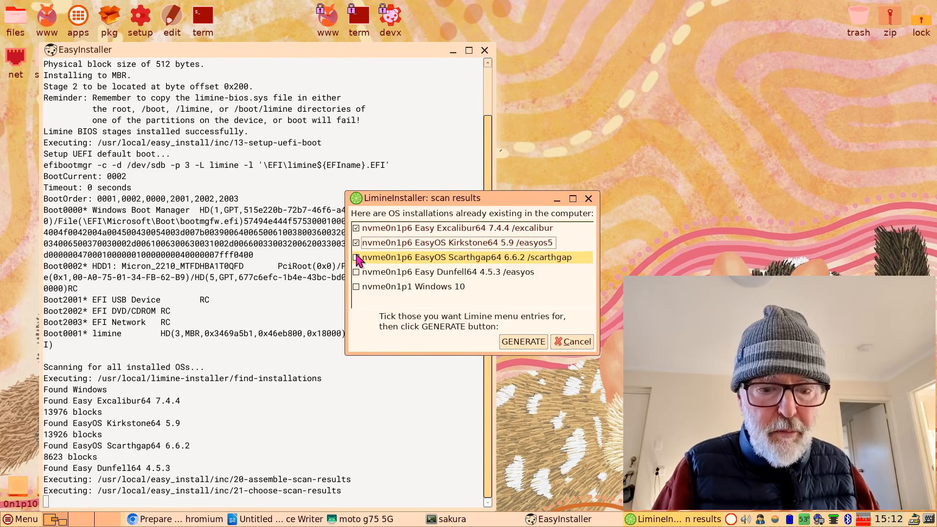
pyautogui.click(356, 258)
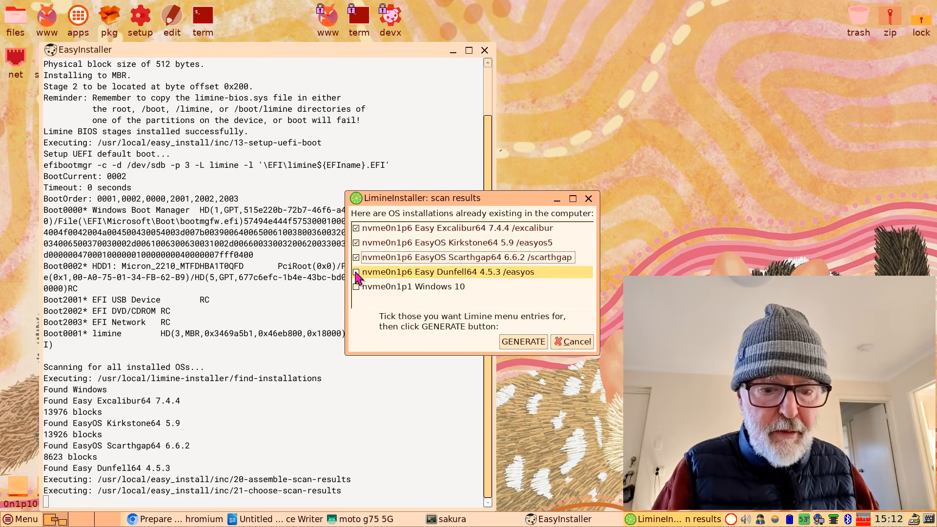
pyautogui.click(356, 273)
pyautogui.click(356, 287)
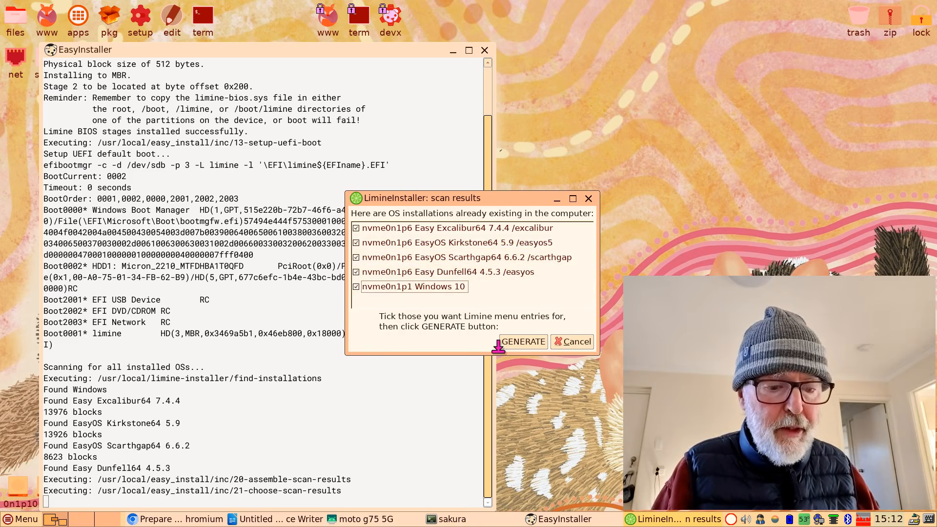
pyautogui.click(521, 342)
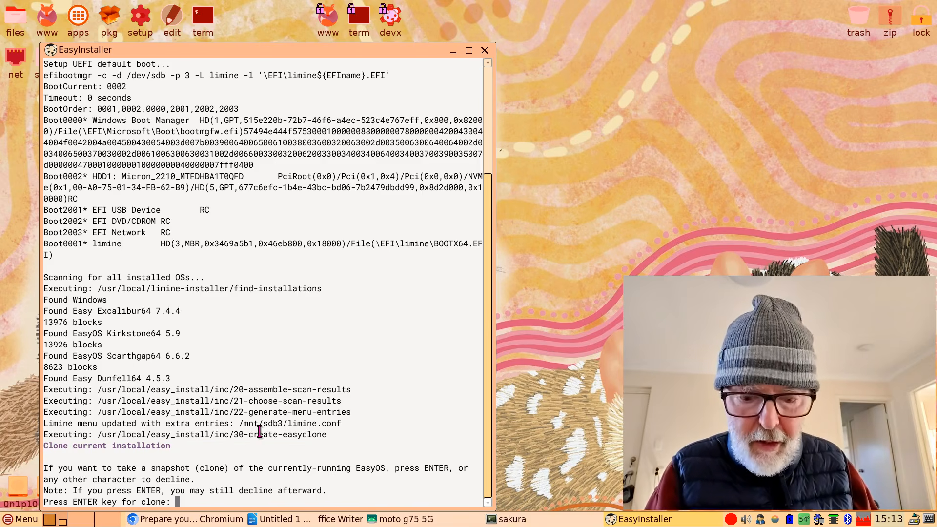
# Clone the currently running EasyOS into an EASYCLONE tarball, keeping the preselected items.
pyautogui.press('Return')
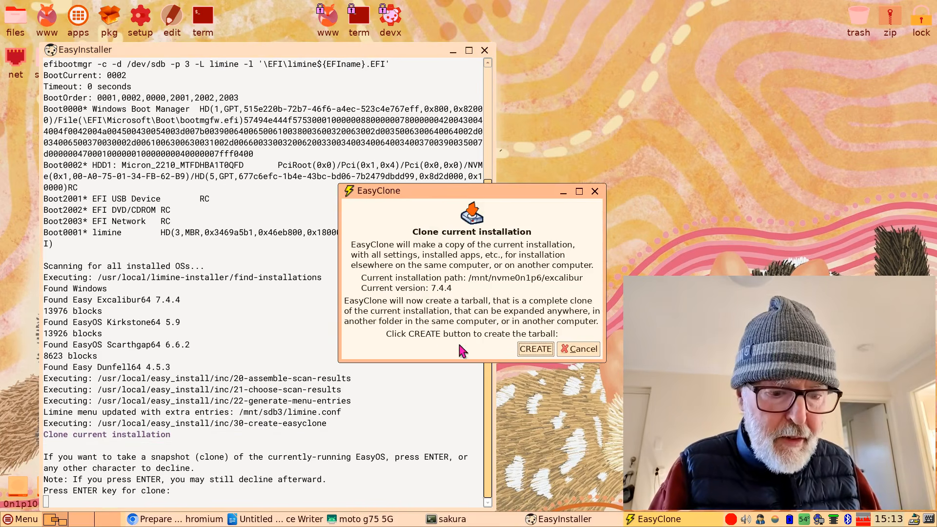
pyautogui.click(535, 348)
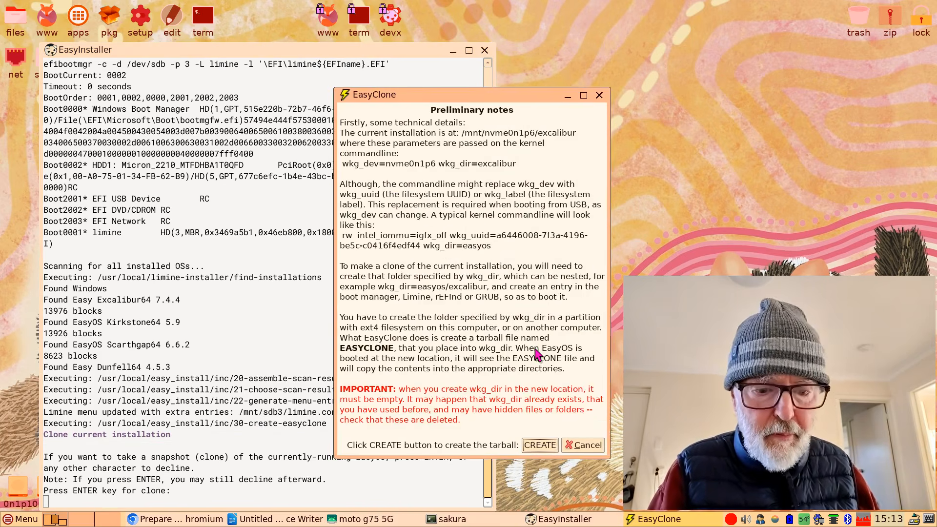
pyautogui.click(538, 445)
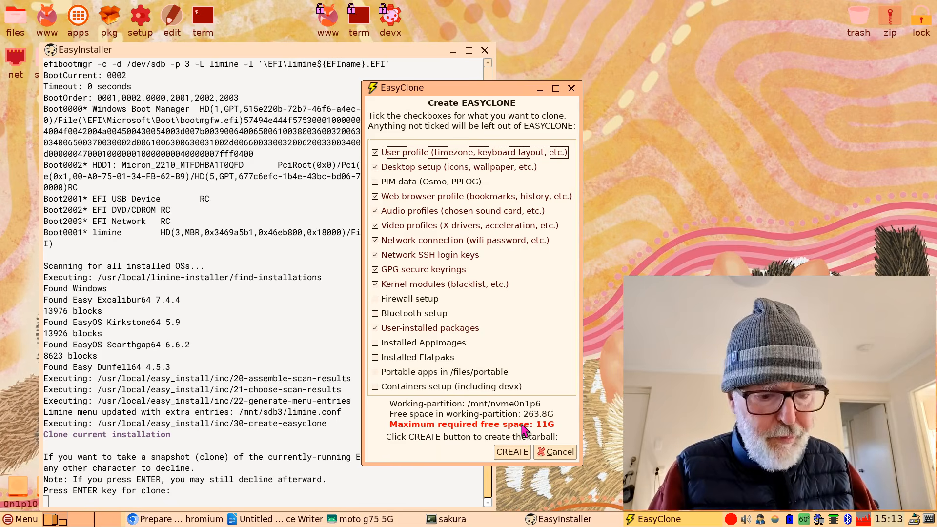
pyautogui.click(511, 452)
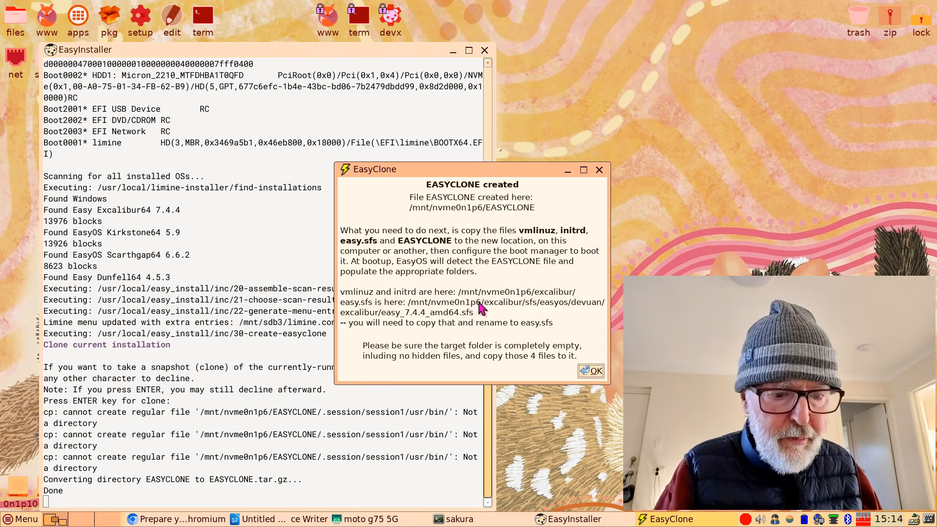
pyautogui.click(592, 372)
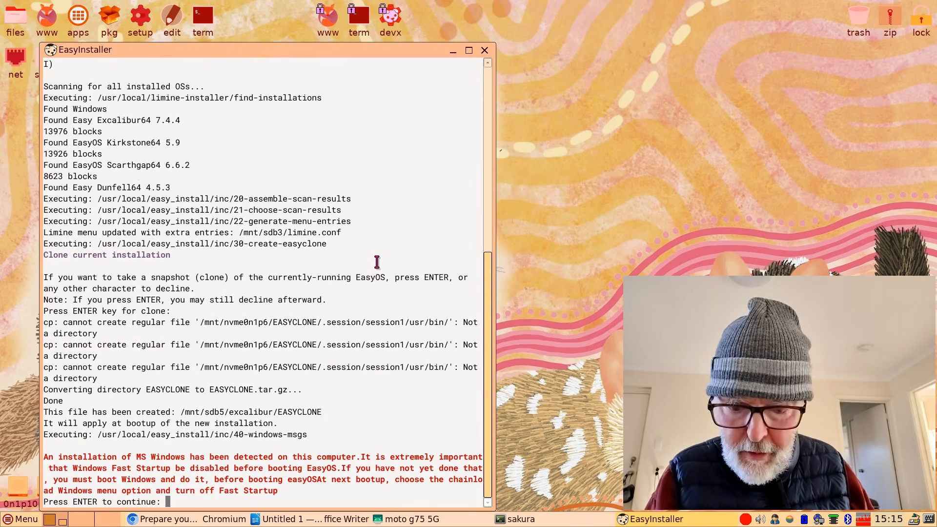
# Acknowledge the Windows Fast Startup notice and close the EasyInstaller window, including its running processes.
pyautogui.press('Return')
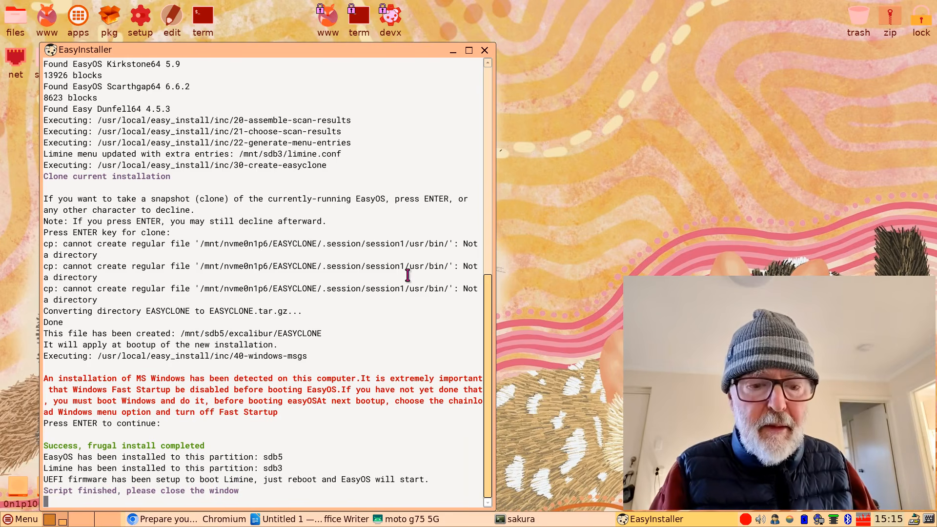
pyautogui.click(485, 52)
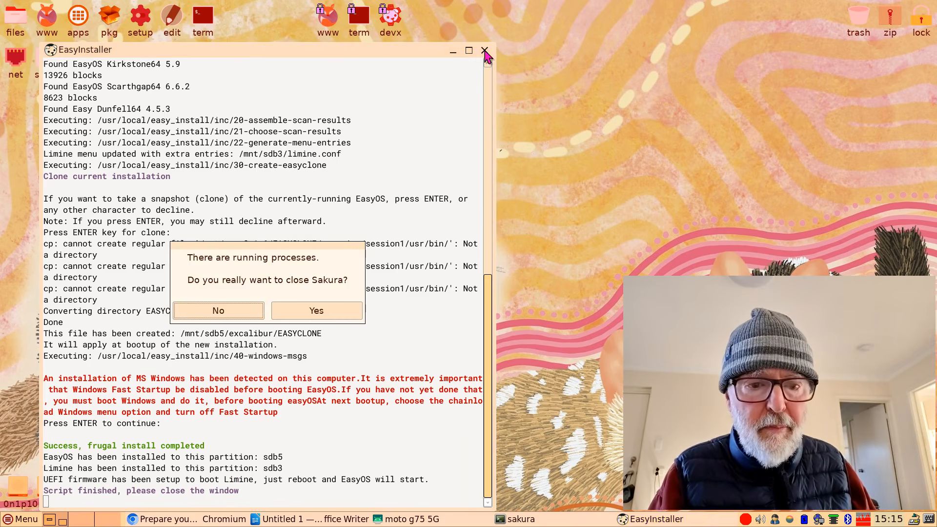
pyautogui.click(339, 308)
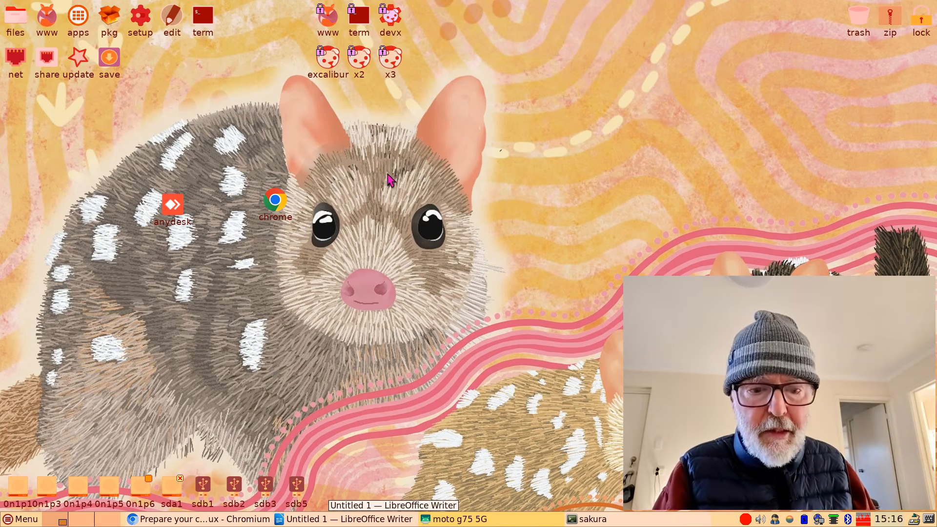
# Open GParted for the sdb USB drive (SanDisk Extreme).
pyautogui.rightClick(391, 159)
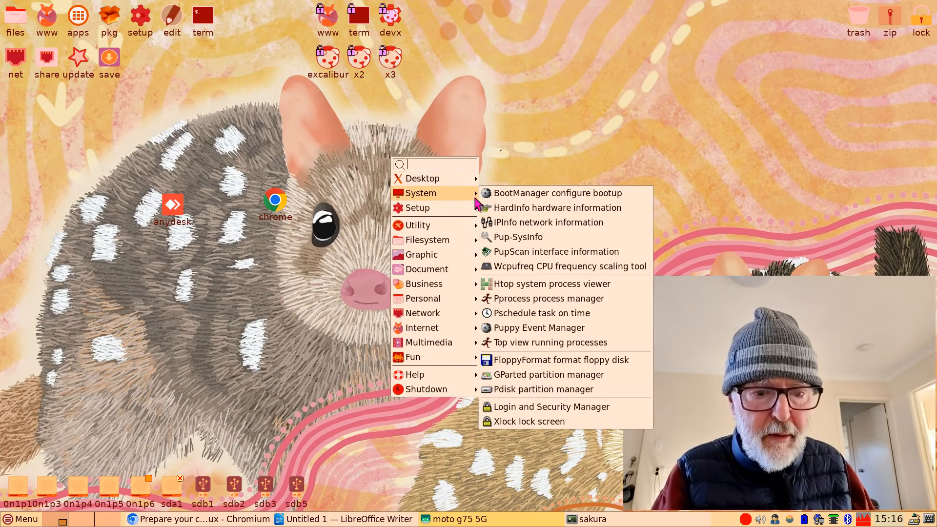
pyautogui.moveTo(472, 295)
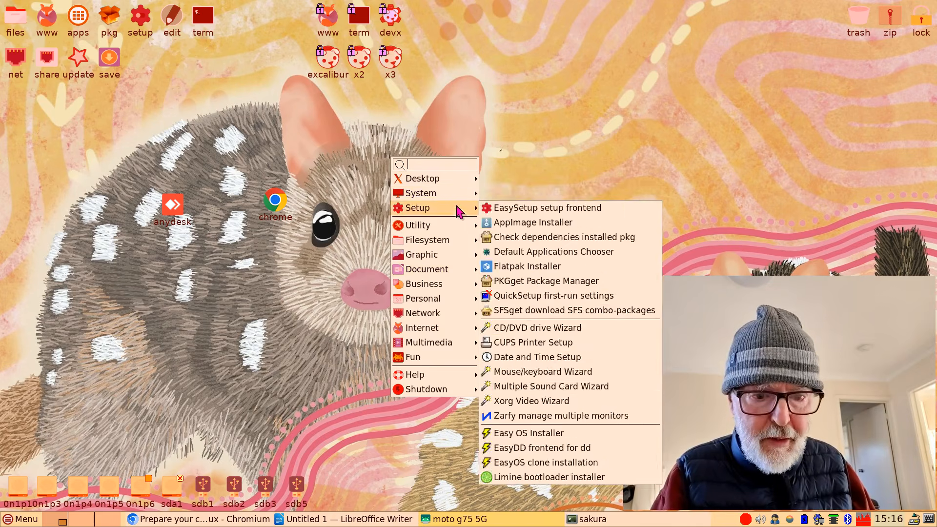
pyautogui.moveTo(452, 195)
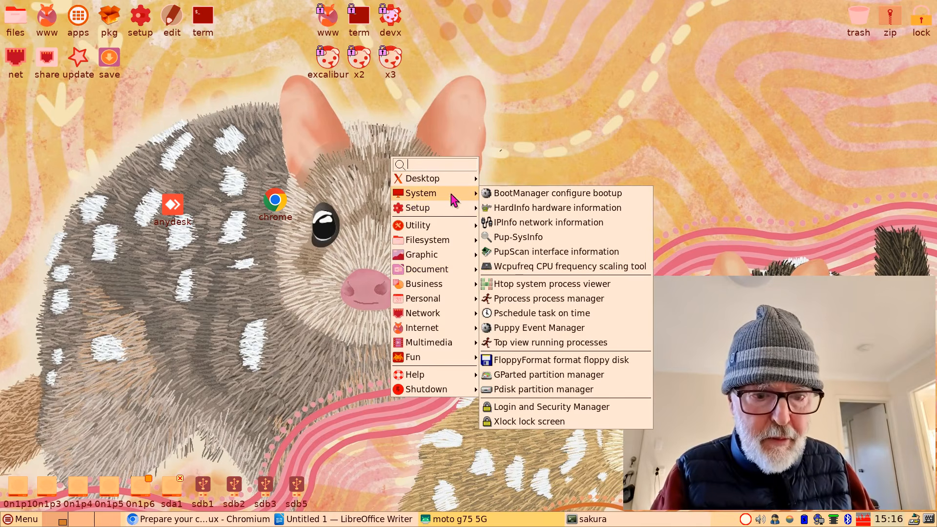
pyautogui.click(527, 374)
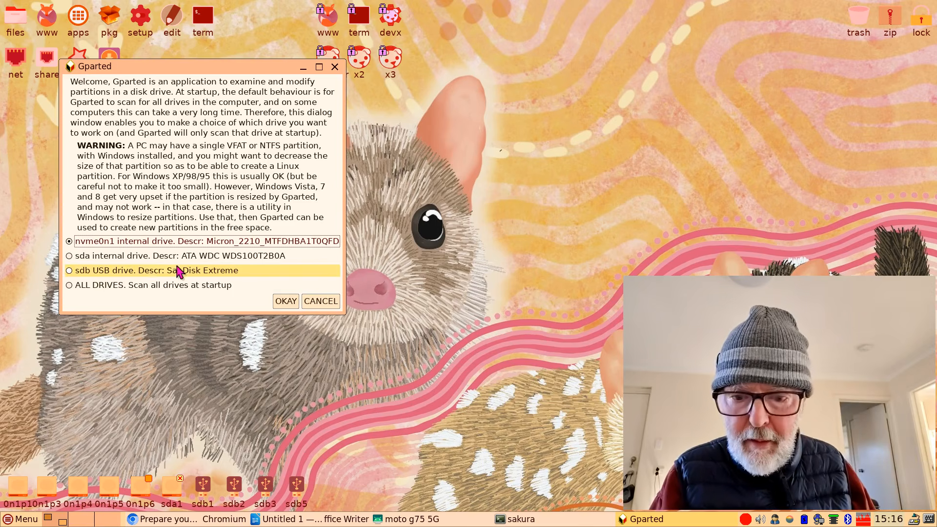
pyautogui.click(152, 272)
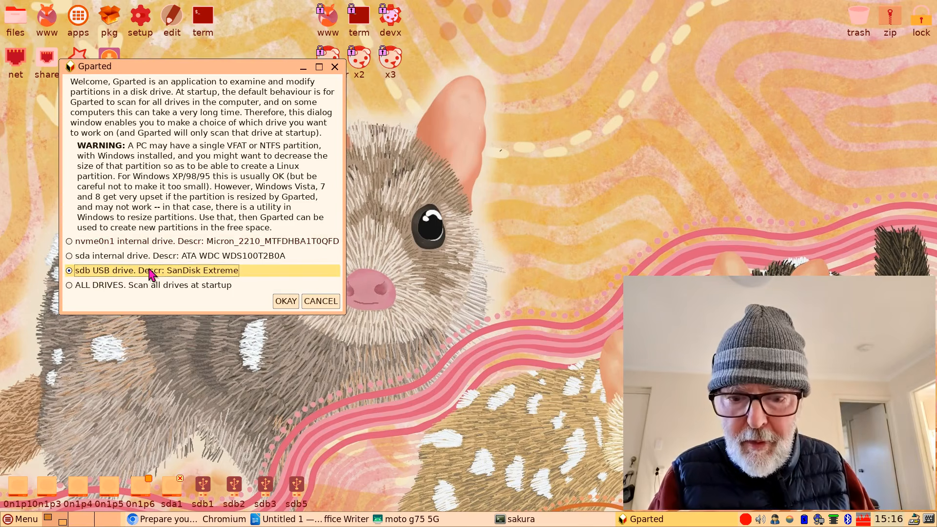
pyautogui.click(292, 303)
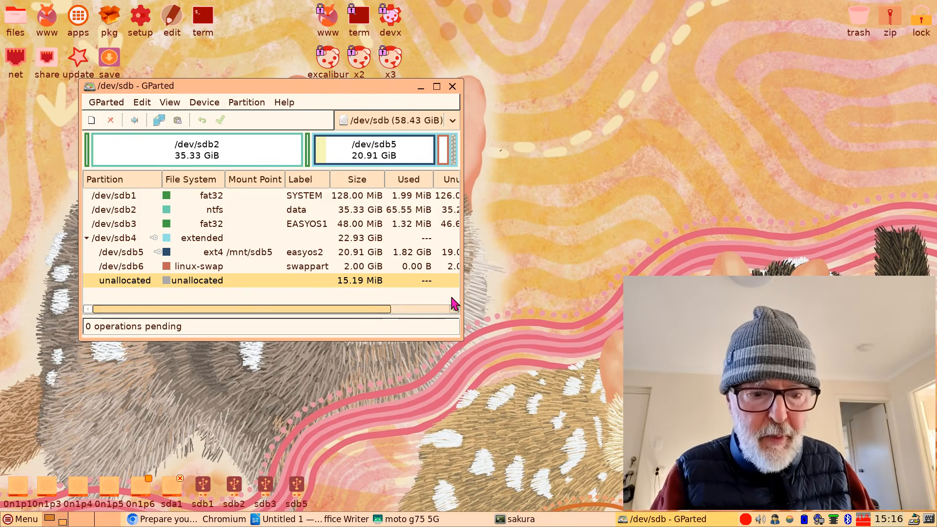
# Widen the GParted window to show all columns, examine the new partitions on sdb, and close GParted.
pyautogui.moveTo(462, 294); pyautogui.dragTo(509, 295)
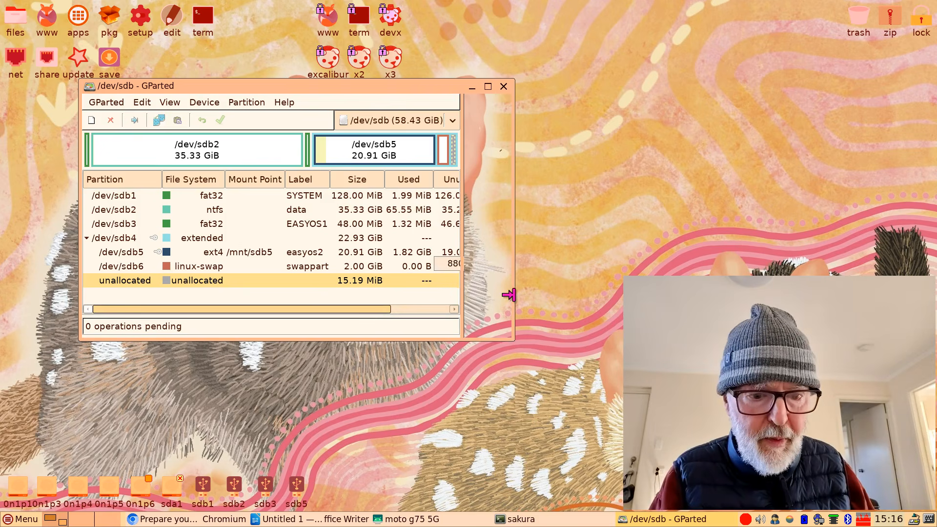
pyautogui.moveTo(512, 279); pyautogui.dragTo(536, 286)
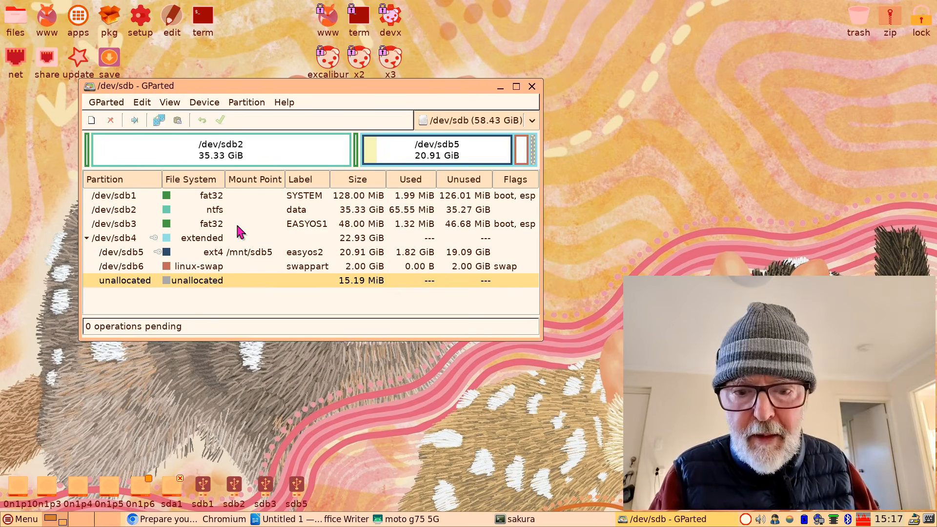
pyautogui.click(532, 87)
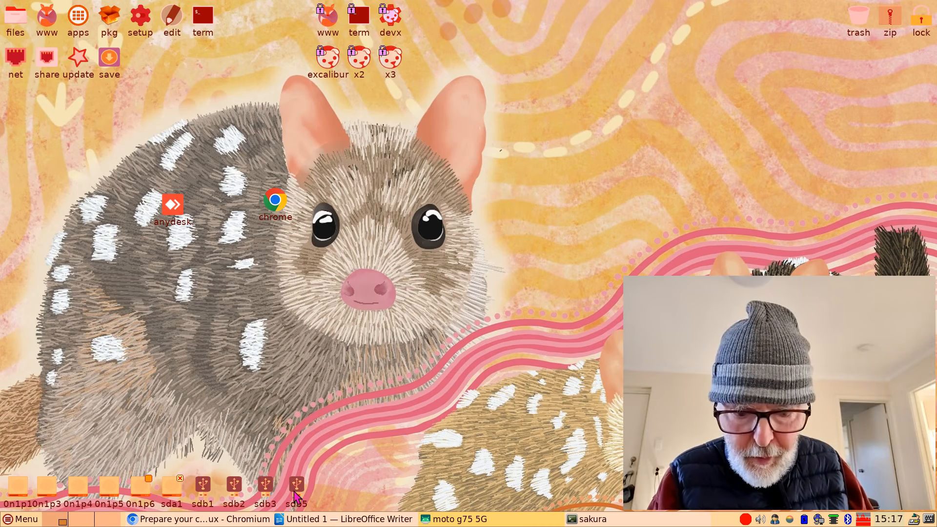
# Mount the sdb3 partition and open its limine.conf file to view the boot menu entries.
pyautogui.click(268, 486)
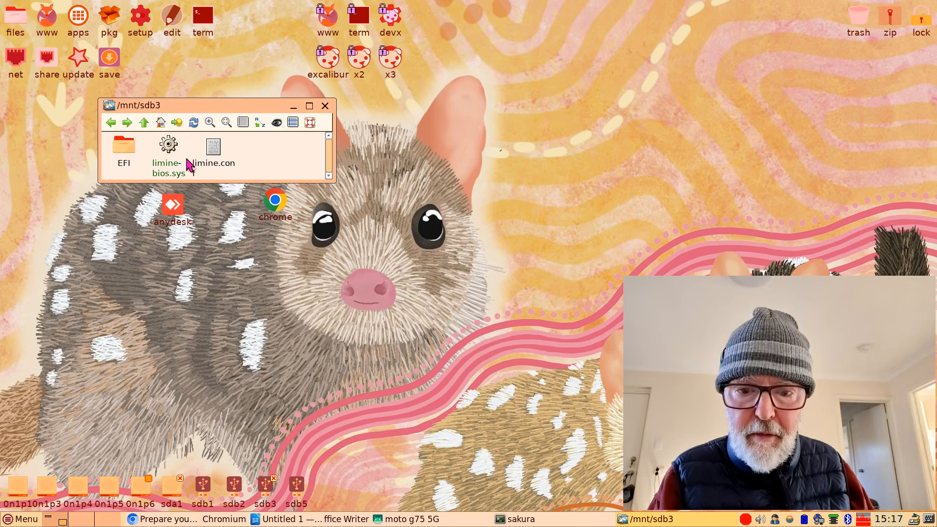
pyautogui.click(213, 155)
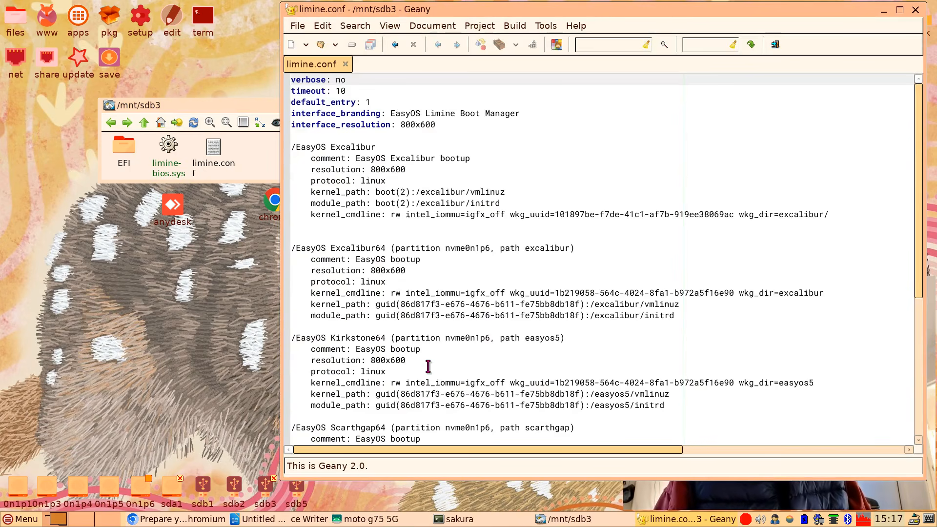
# Review all boot menu entries in limine.conf, from EasyOS Excalibur through Windows 10, and close the file.
pyautogui.scroll(-7, 429, 366)
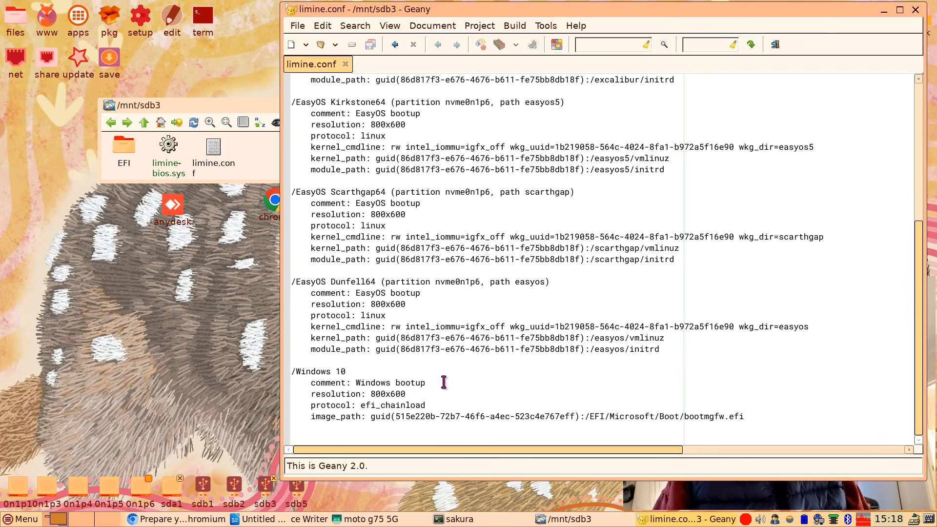
pyautogui.scroll(7, 443, 382)
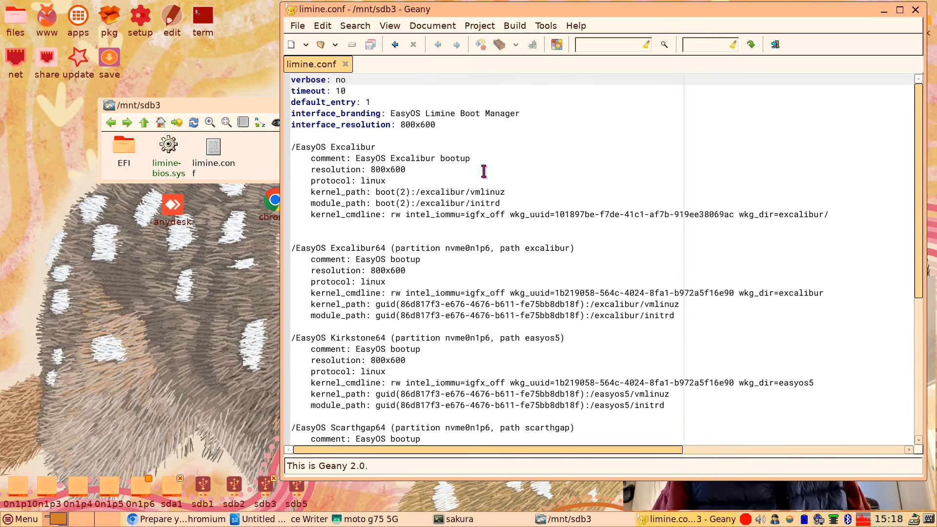
pyautogui.click(914, 10)
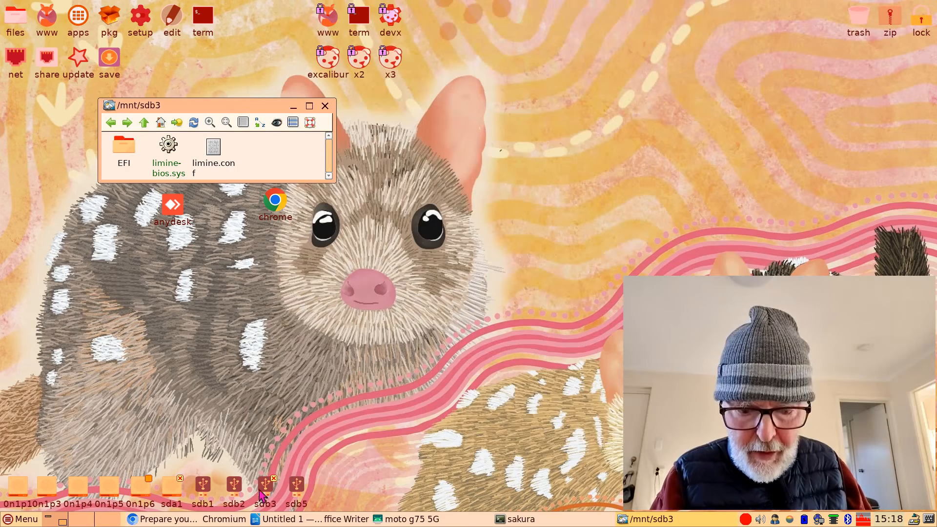
# Open the sdb5 partition, inspect the files in its excalibur folder, and close both the sdb5 and sdb3 file windows.
pyautogui.click(297, 485)
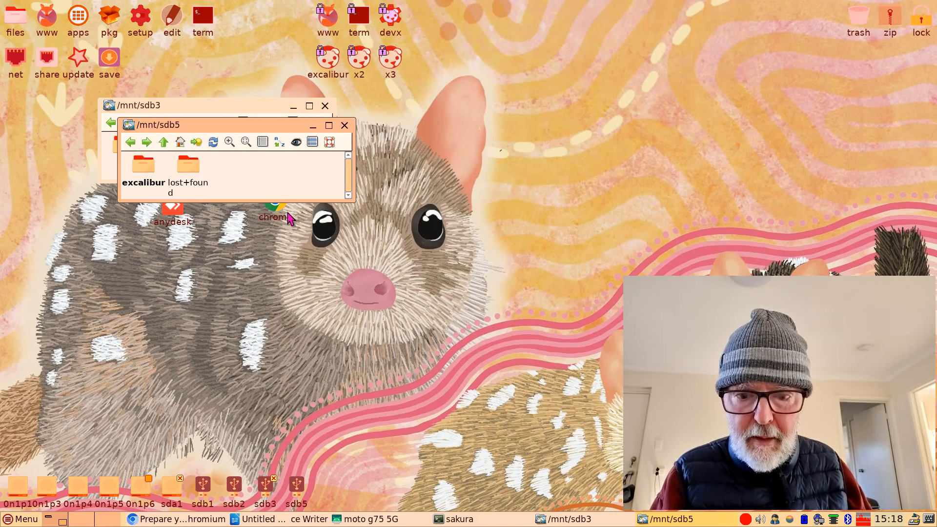
pyautogui.moveTo(240, 130); pyautogui.dragTo(361, 222)
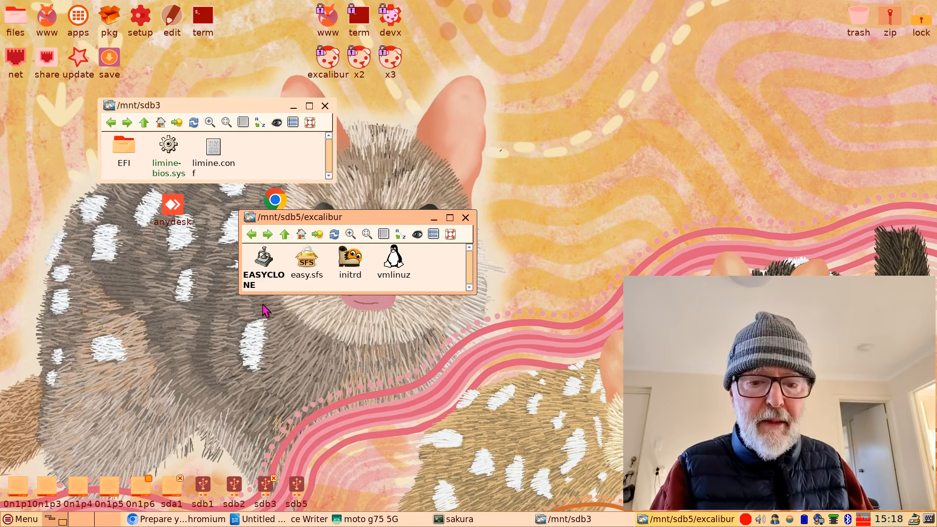
pyautogui.click(466, 221)
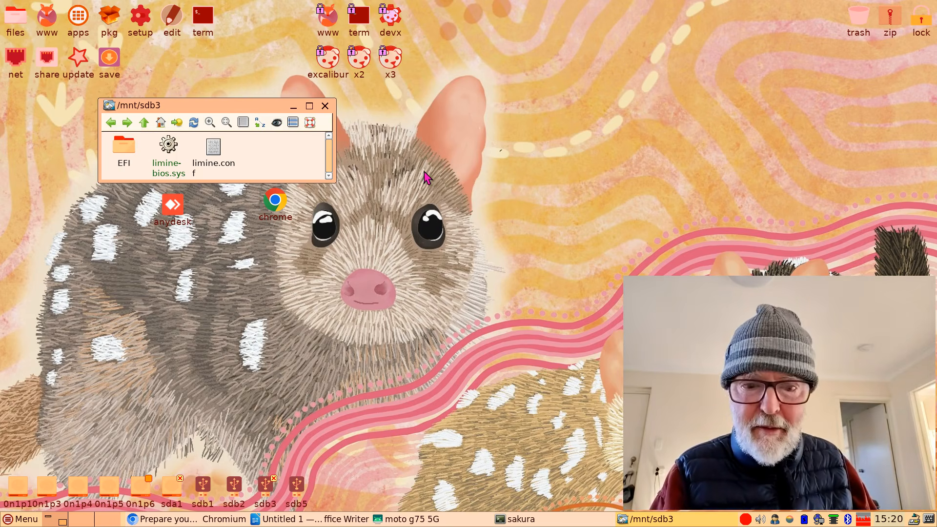
pyautogui.click(325, 107)
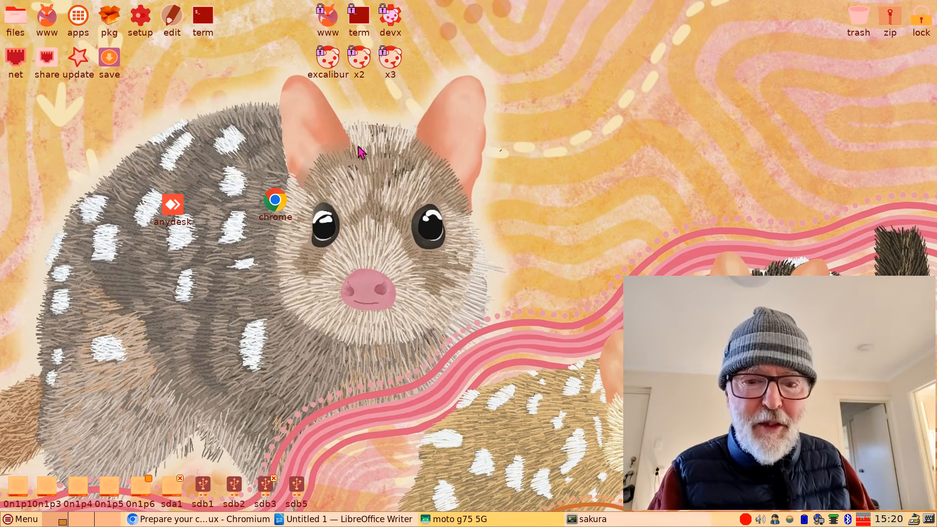